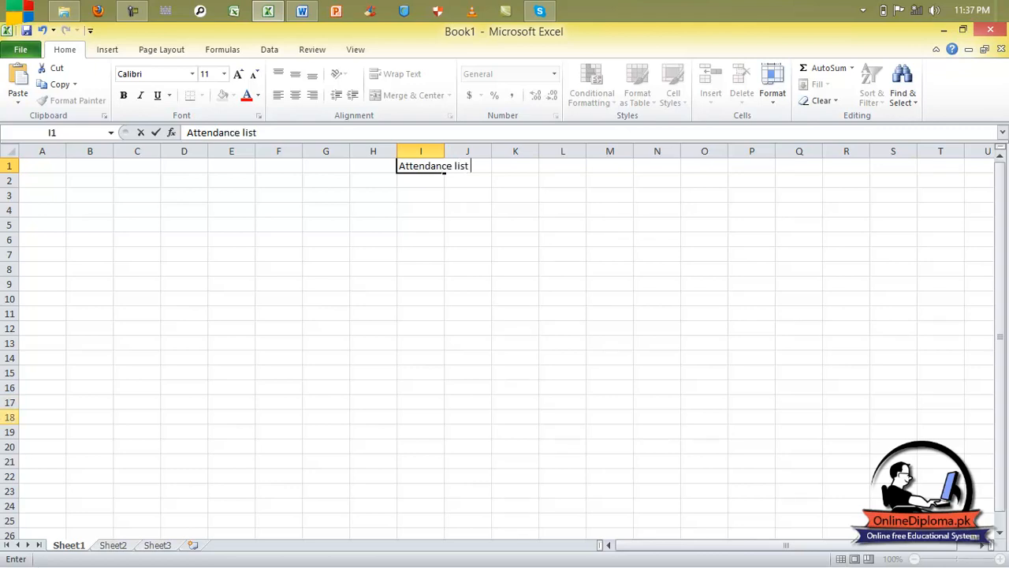
# Step: Make the title row 1 bold and enlarge its font size to 16
pyautogui.click(8, 165)
pyautogui.click(124, 94)
pyautogui.click(238, 74)
pyautogui.click(238, 73)
pyautogui.click(238, 73)
# Step: Fill the whole of row 1 with yellow and color its text red
pyautogui.click(277, 143)
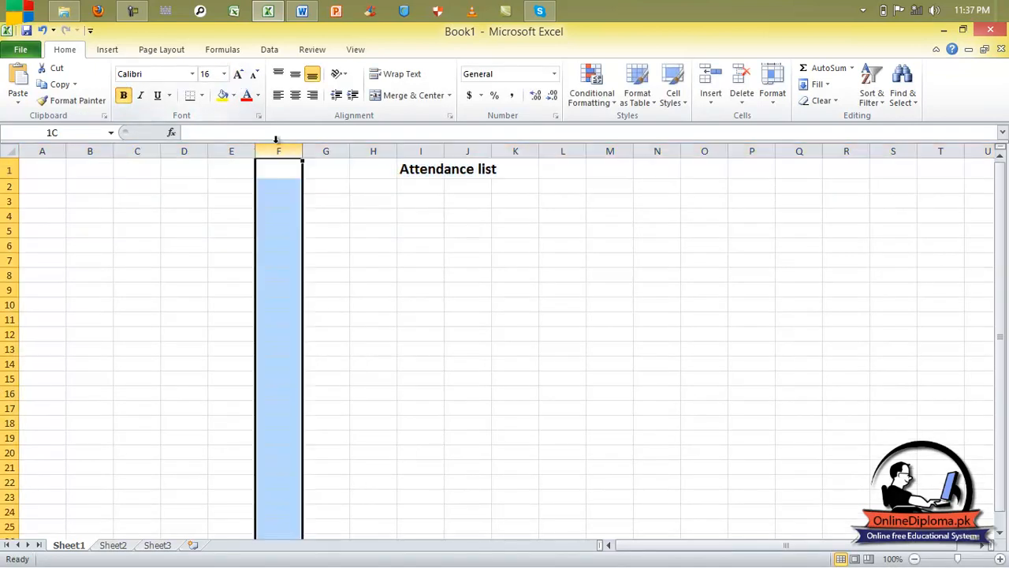
pyautogui.click(10, 170)
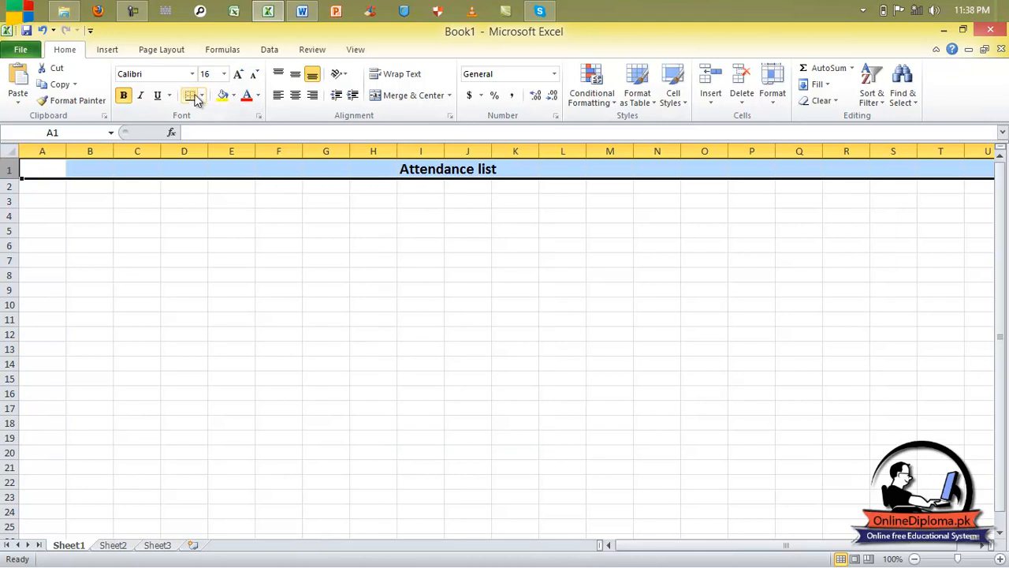
pyautogui.click(223, 95)
pyautogui.click(246, 95)
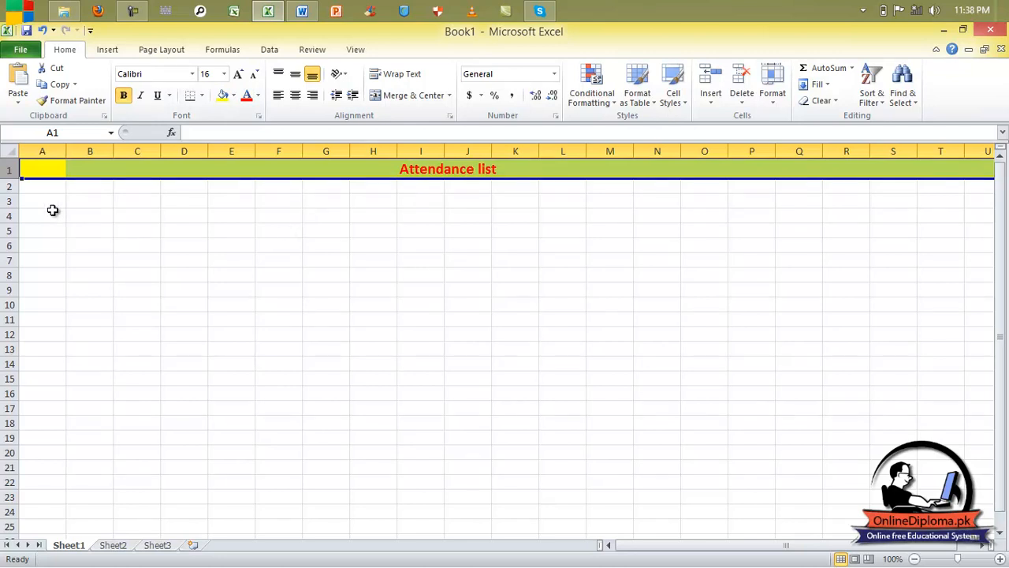
# Step: Enter the column headings "roll no" in A2 and "name" in B2
pyautogui.click(43, 188)
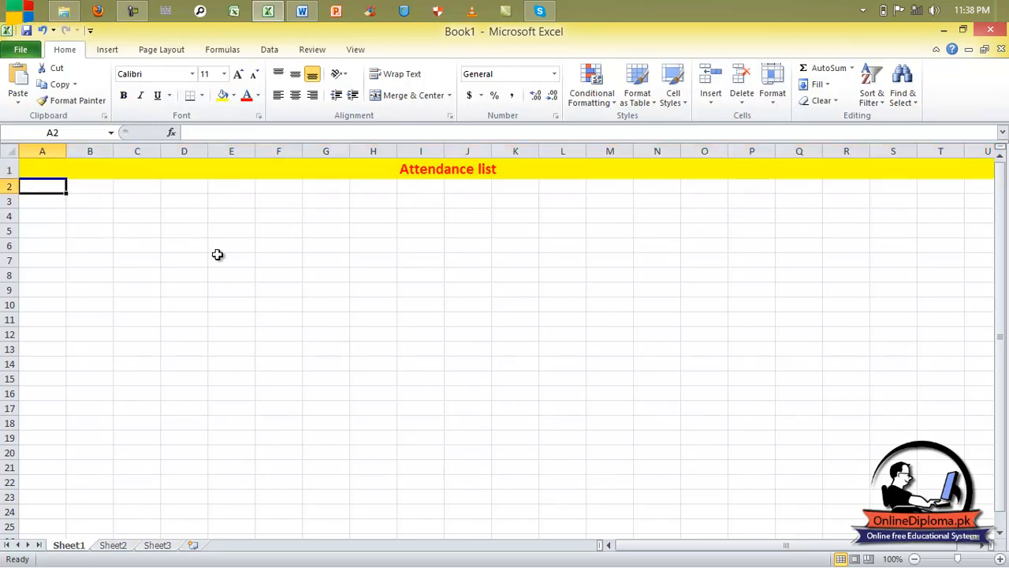
pyautogui.write('to')
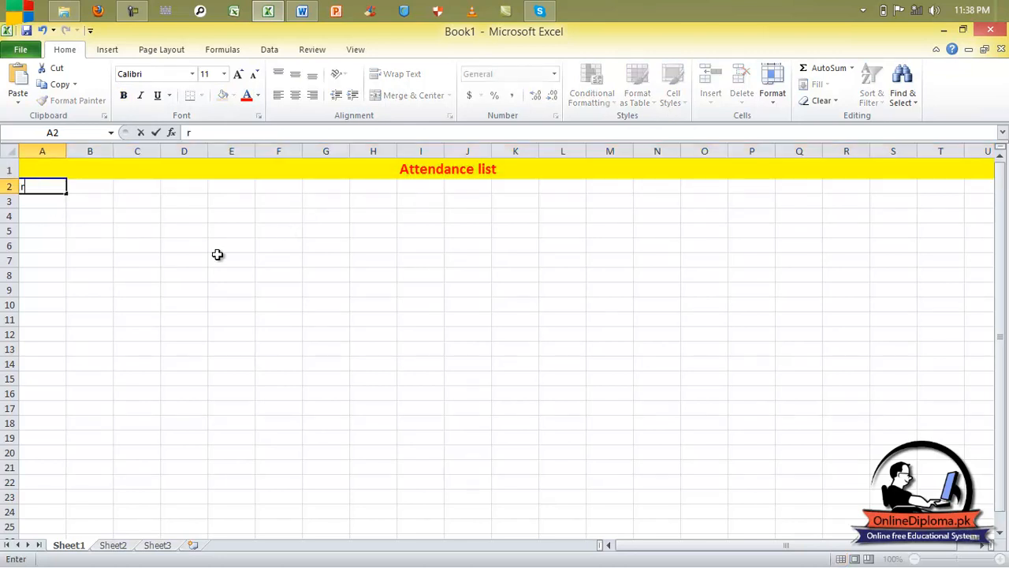
pyautogui.write('ll no')
pyautogui.press('Tab')
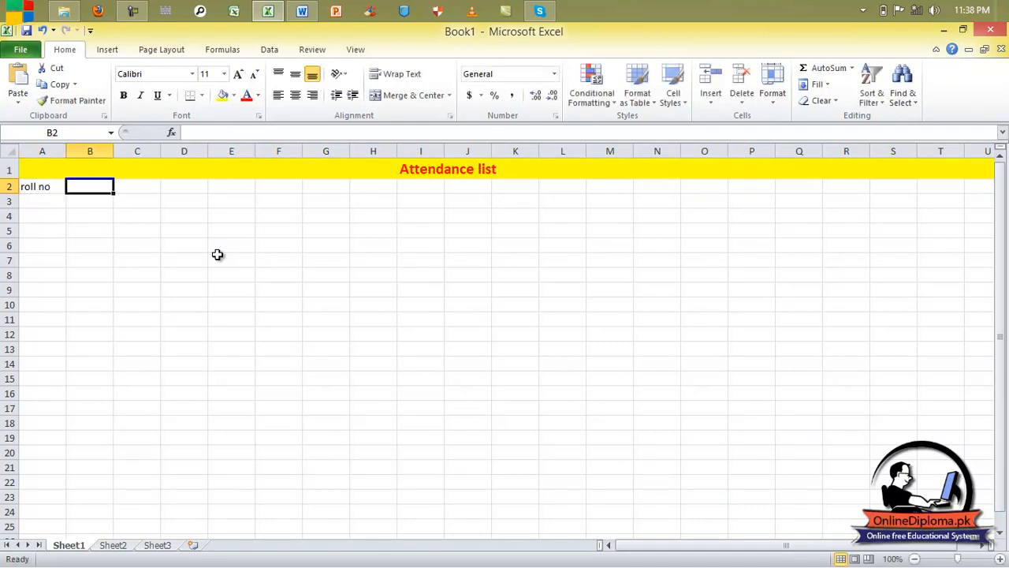
pyautogui.write('name')
pyautogui.press('Tab')
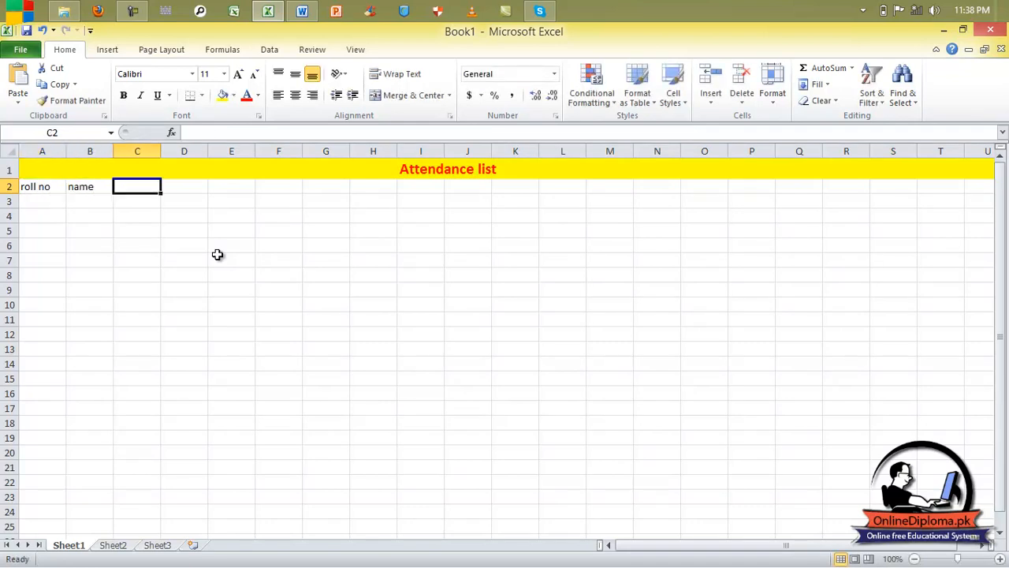
# Step: Enter 1 in C2 and 2 in D2, and extend the day number series across row 2 to 31 in AG2
pyautogui.write('1')
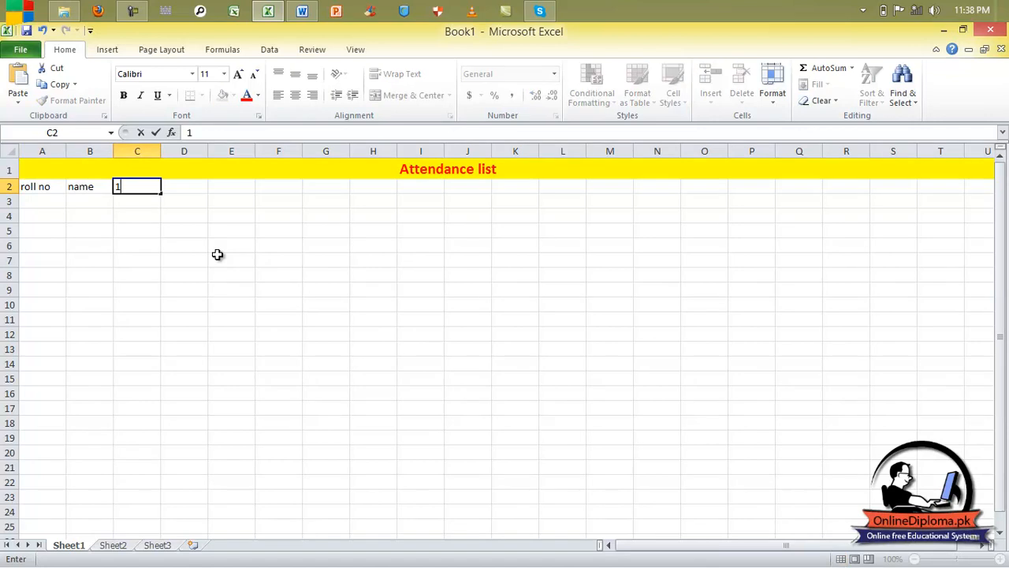
pyautogui.press('Tab')
pyautogui.write('2')
pyautogui.press('Tab')
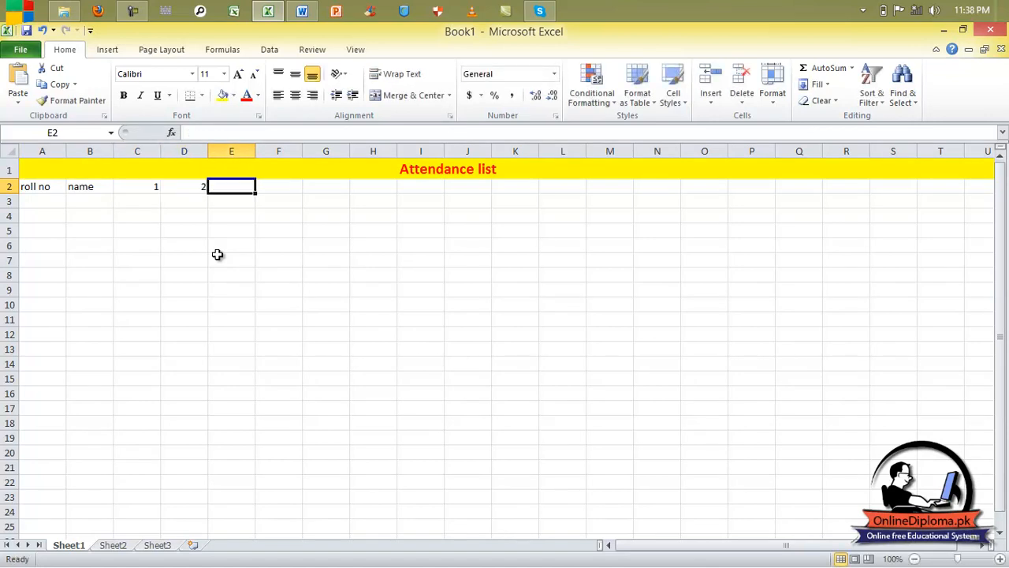
pyautogui.moveTo(129, 189); pyautogui.dragTo(142, 234)
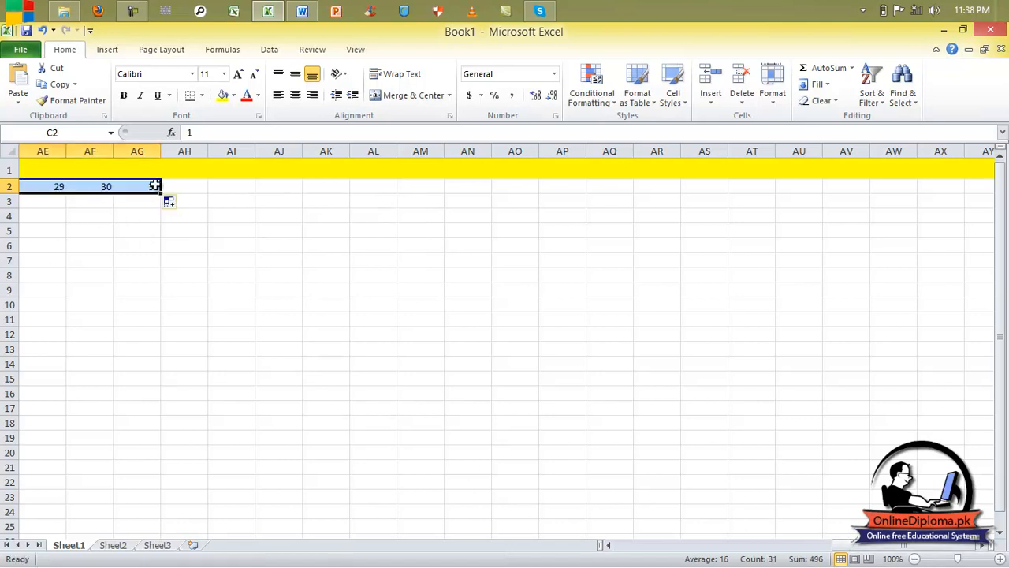
# Step: Enter the headings "Absent day", "present day", "leave day" and "total lecture" in AH2 through AK2
pyautogui.click(185, 187)
pyautogui.moveTo(2, 564)
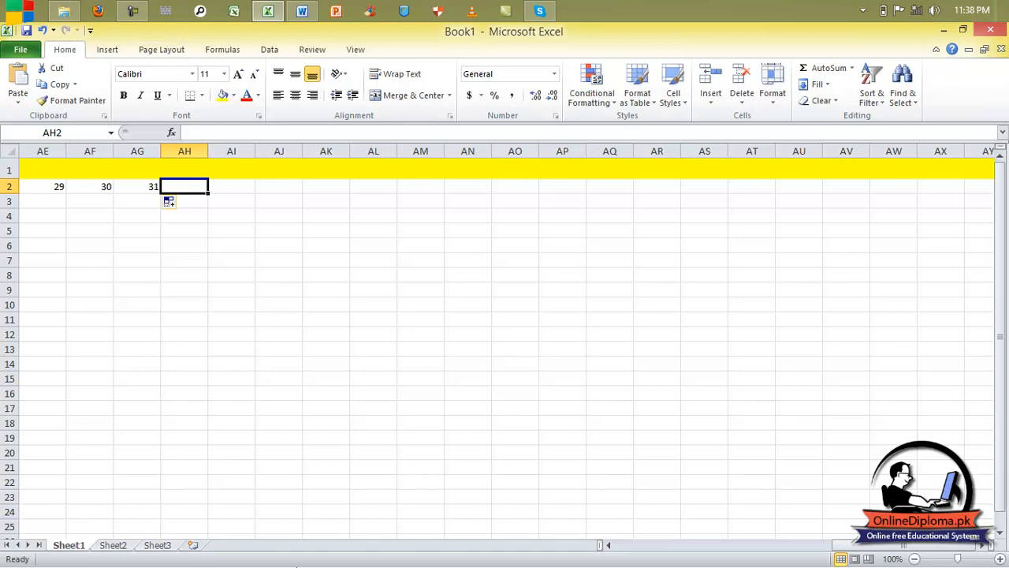
pyautogui.write('Abs')
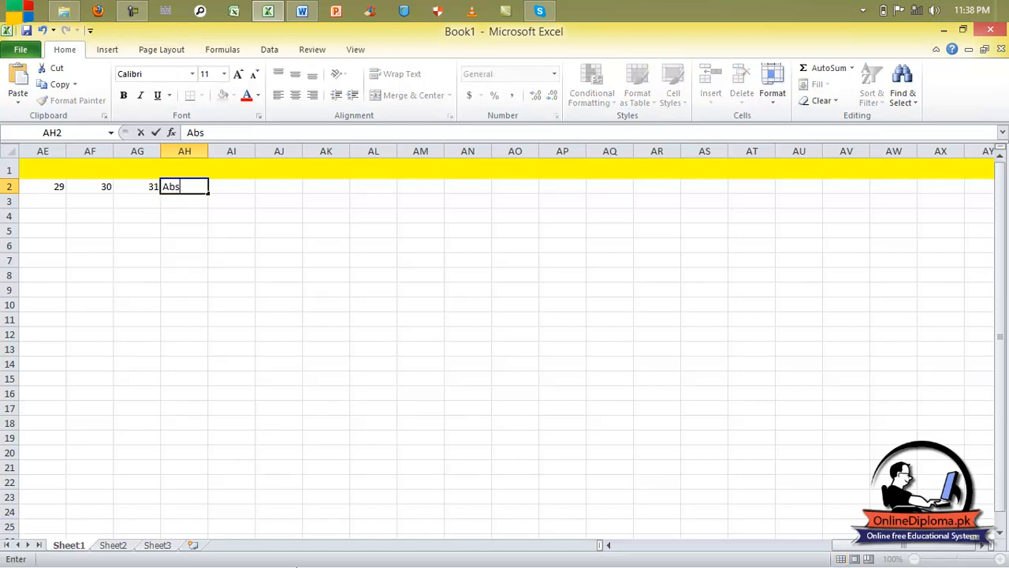
pyautogui.write('ent day')
pyautogui.press('Tab')
pyautogui.write('pre')
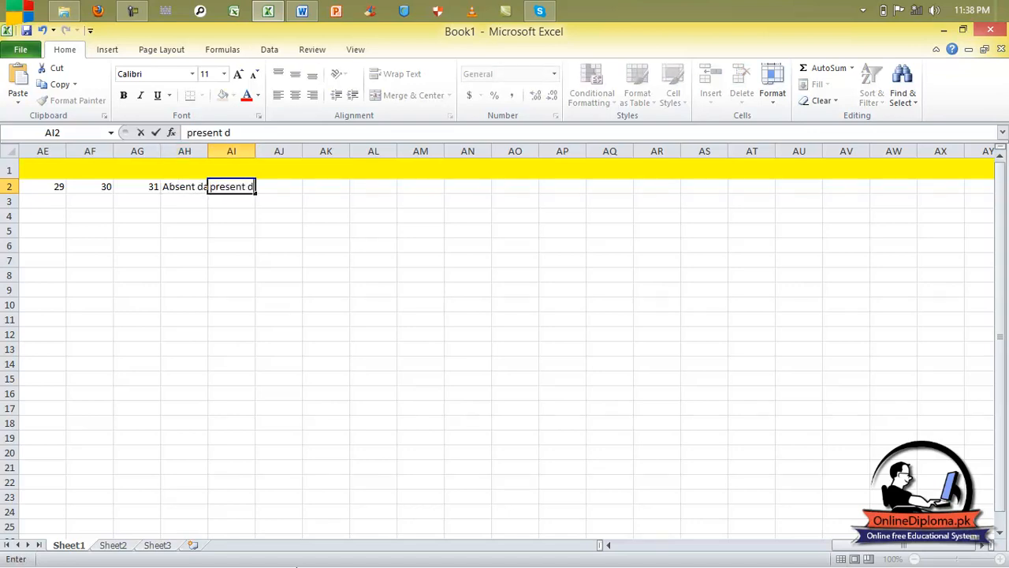
pyautogui.write('sent day')
pyautogui.press('Tab')
pyautogui.write('lea')
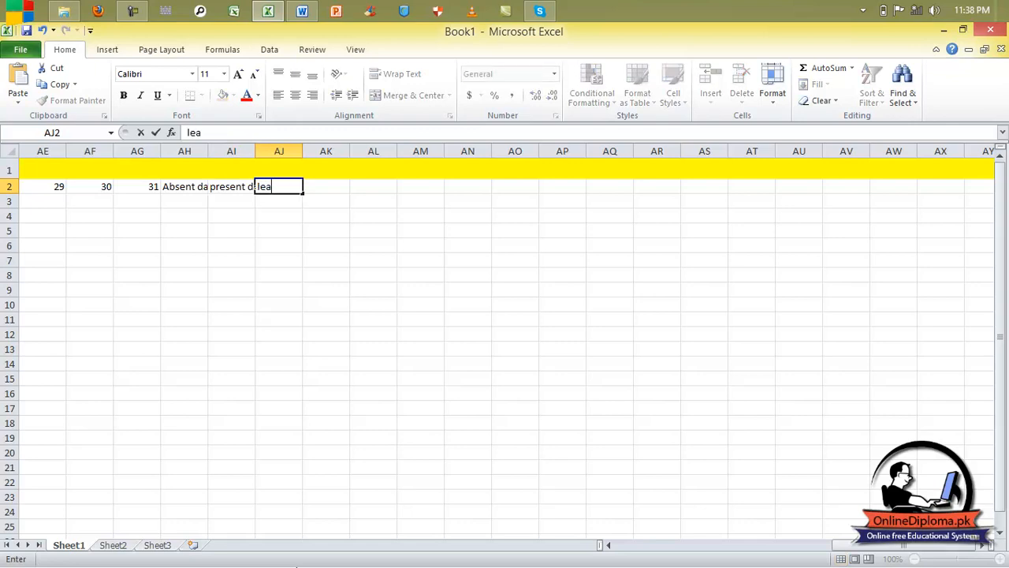
pyautogui.press('Tab')
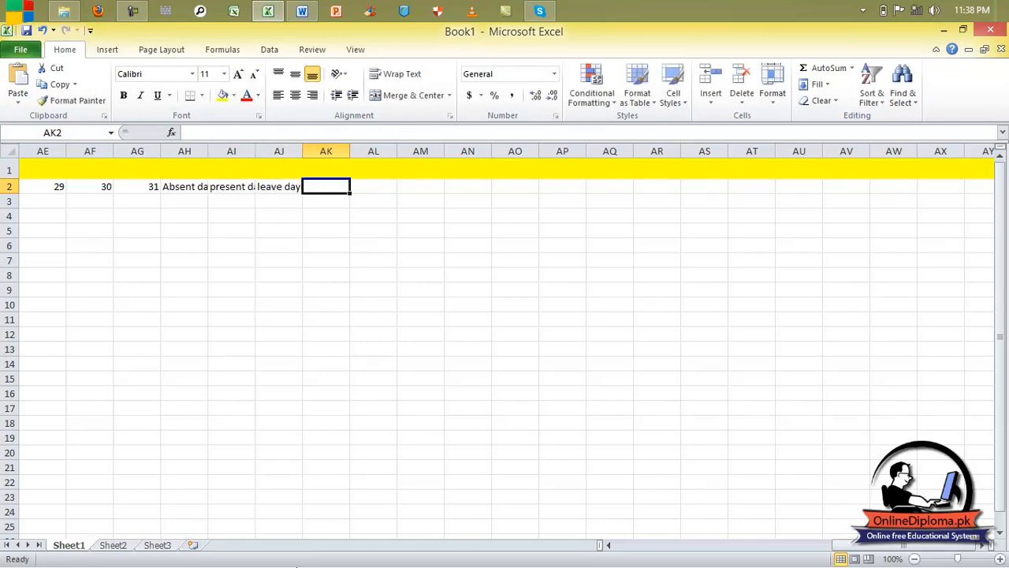
pyautogui.write('total lecture')
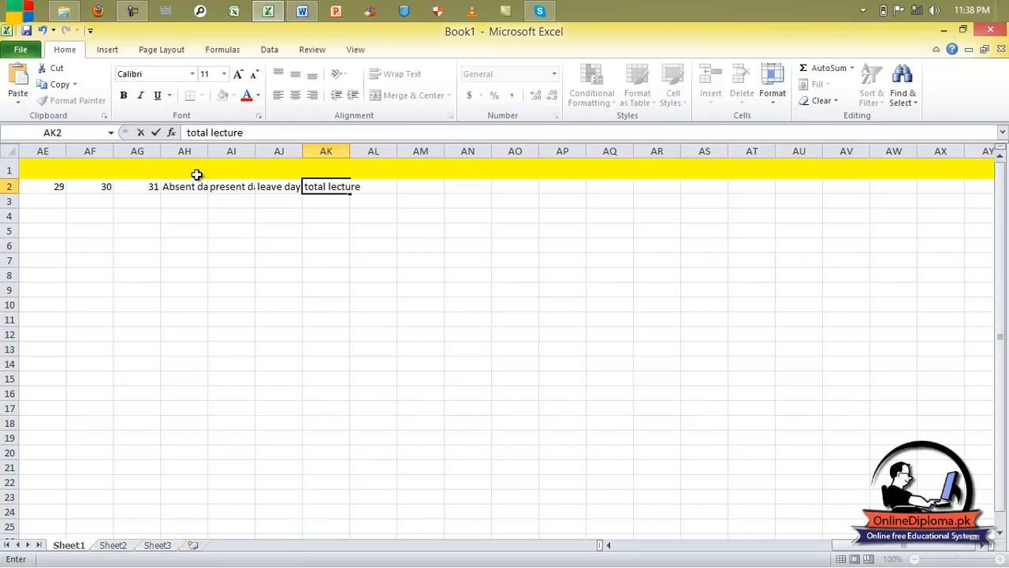
# Step: Widen columns AH through AK so that each heading fits inside its own cell
pyautogui.click(199, 186)
pyautogui.moveTo(205, 157); pyautogui.dragTo(420, 154)
pyautogui.click(253, 186)
pyautogui.click(330, 187)
pyautogui.click(373, 187)
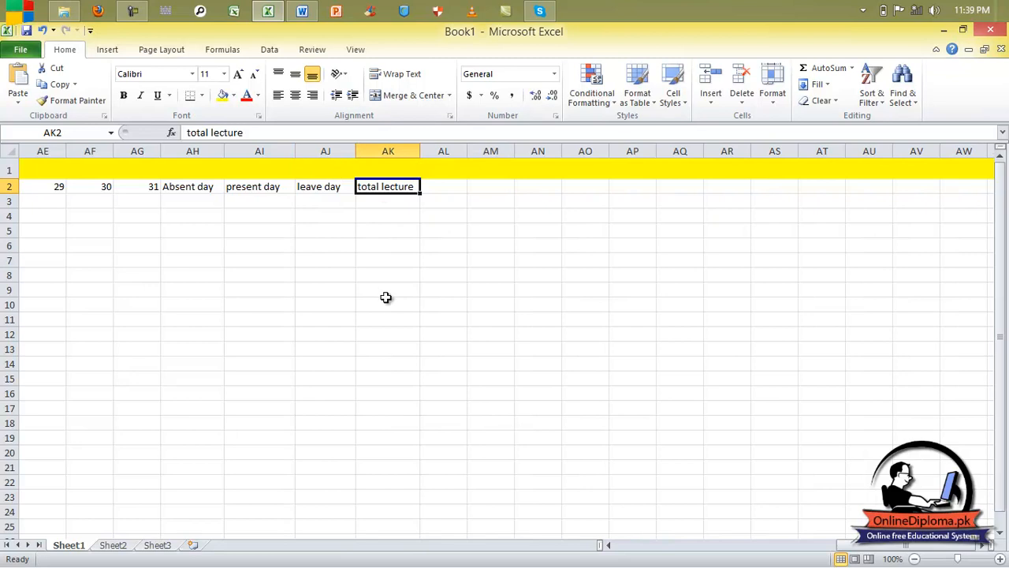
# Step: Enter roll numbers 1 and 2 in A3 and A4, and extend the series down the column to 25
pyautogui.moveTo(864, 551); pyautogui.dragTo(623, 565)
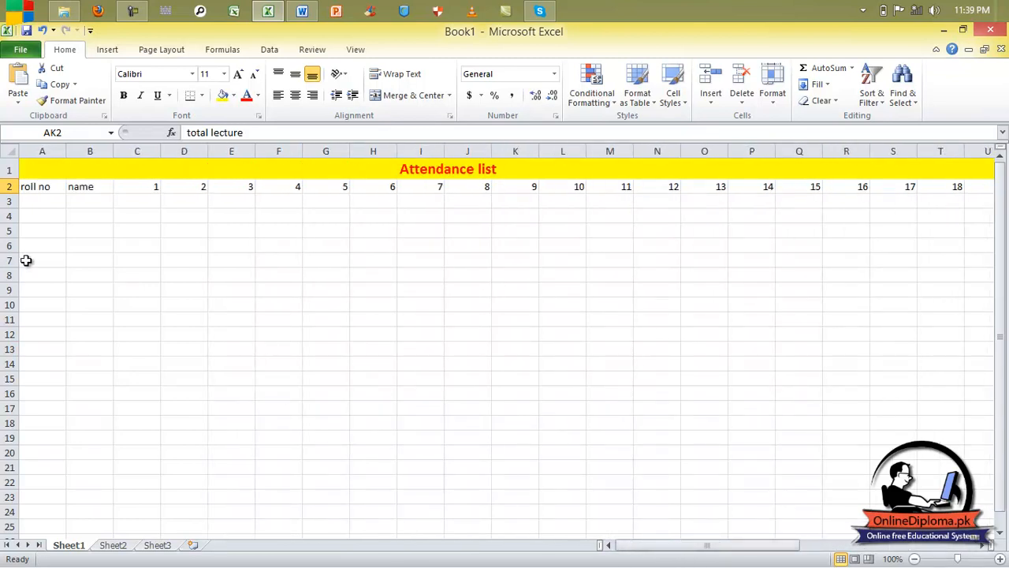
pyautogui.click(44, 204)
pyautogui.write('1')
pyautogui.press('Return')
pyautogui.write('1')
pyautogui.press('Return')
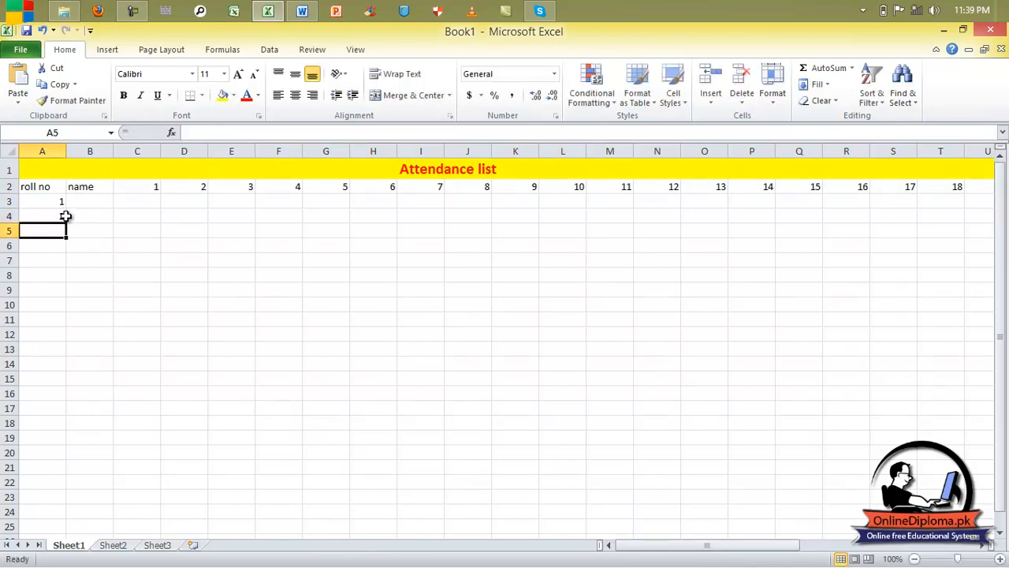
pyautogui.moveTo(60, 204); pyautogui.dragTo(42, 220)
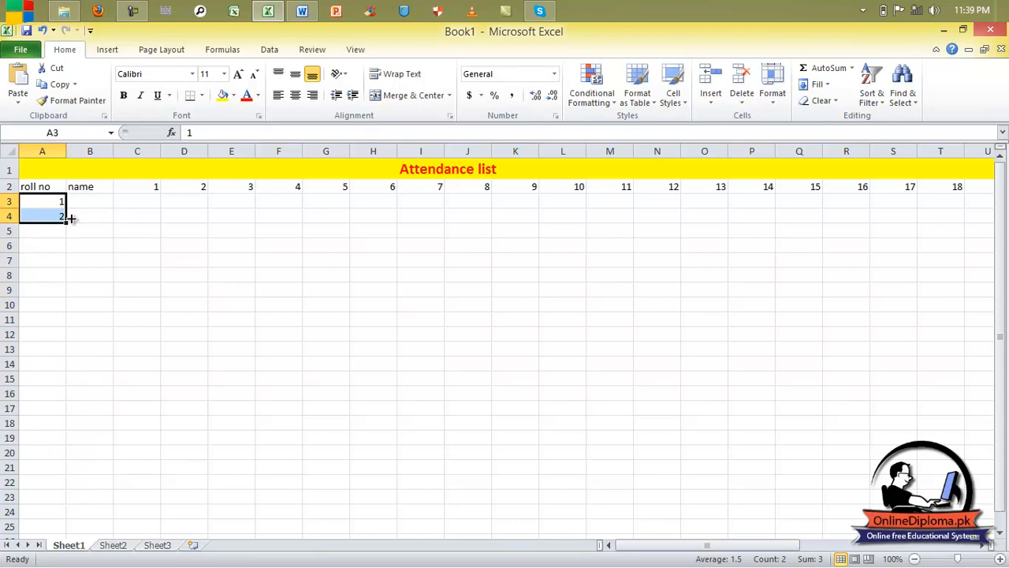
pyautogui.moveTo(65, 223); pyautogui.dragTo(57, 526)
pyautogui.scroll(1, 125, 307)
# Step: Enter a student's first name for each of roll numbers 1 to 8 in cells B3 through B10
pyautogui.click(88, 207)
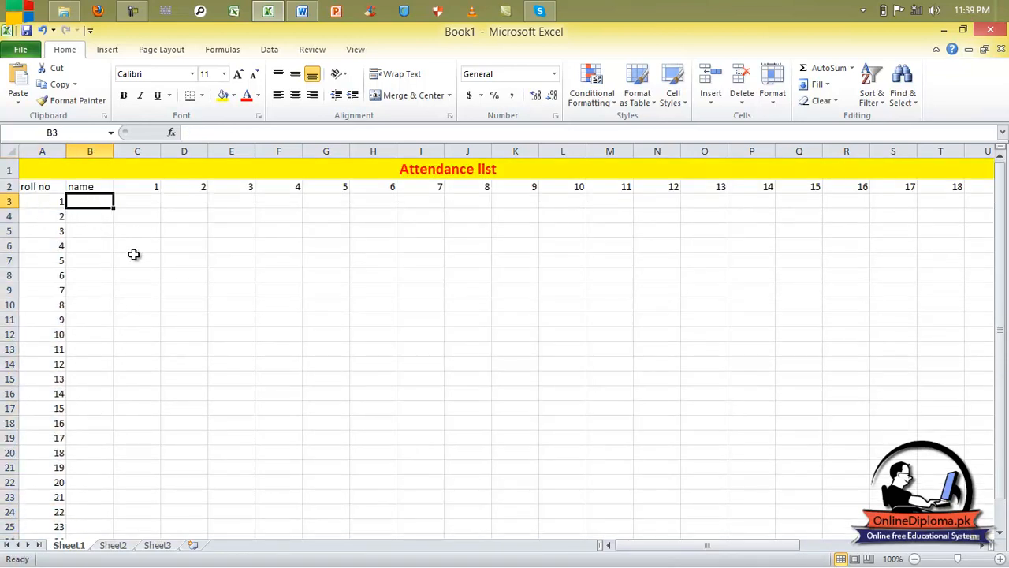
pyautogui.write('ali')
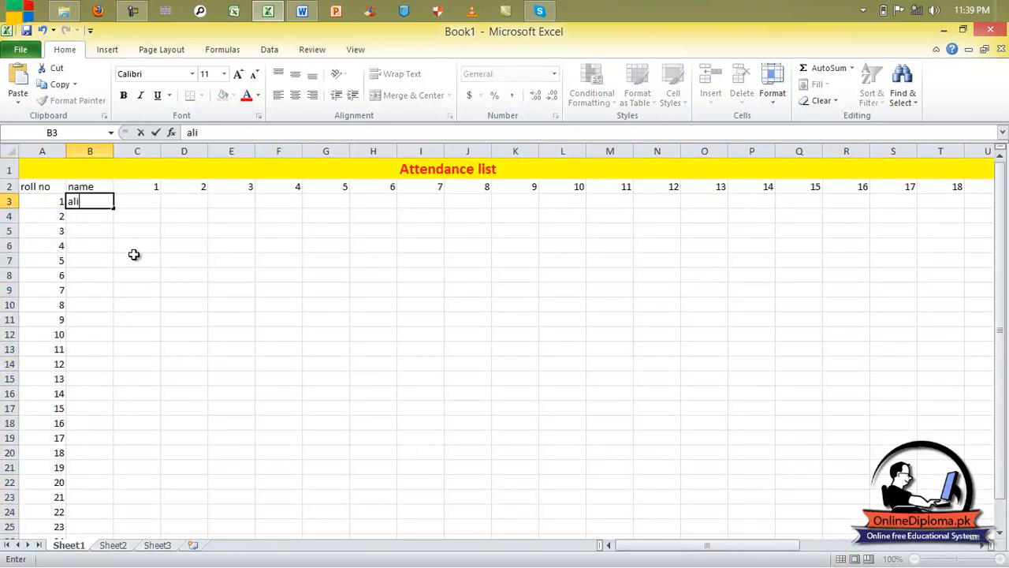
pyautogui.press('Return')
pyautogui.write('hamid')
pyautogui.press('Return')
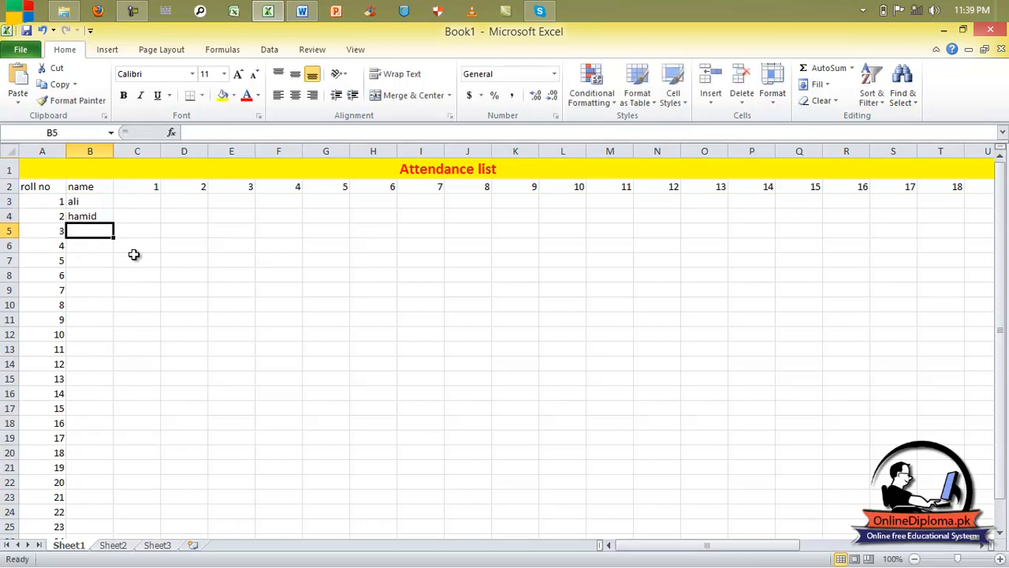
pyautogui.write('usman')
pyautogui.press('Return')
pyautogui.write('w')
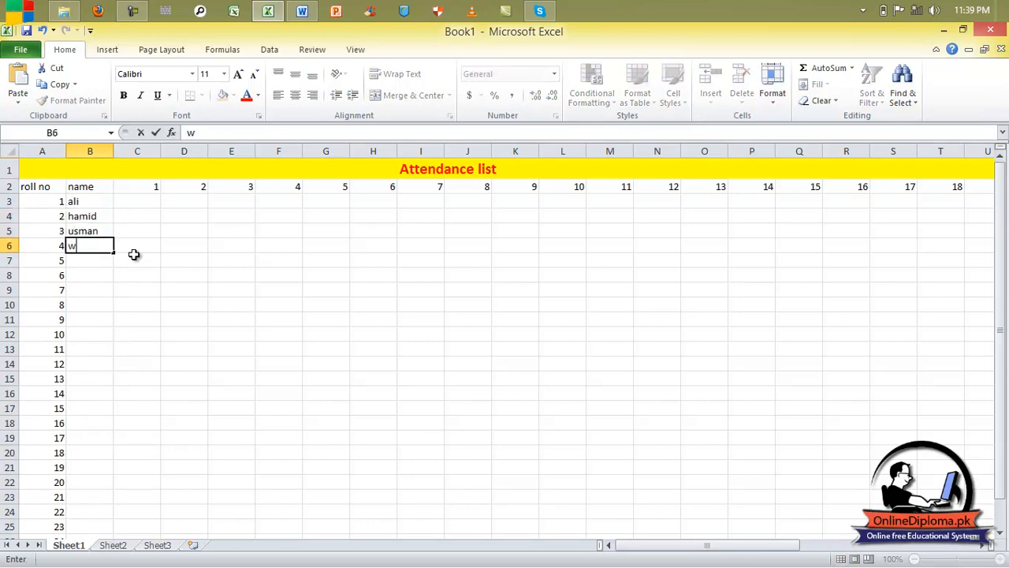
pyautogui.write('aqas')
pyautogui.press('Return')
pyautogui.write('waqar')
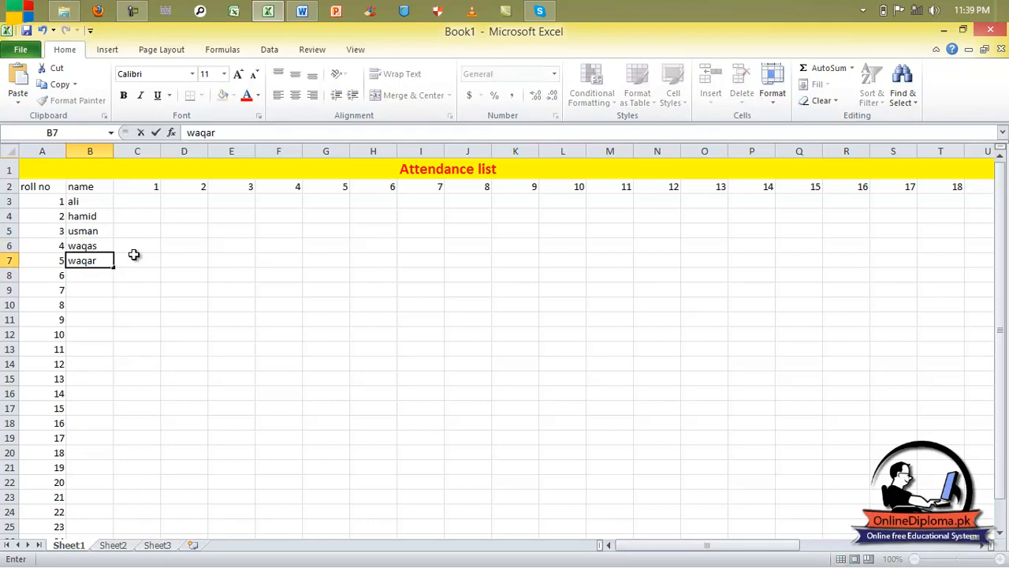
pyautogui.press('Return')
pyautogui.write('babar')
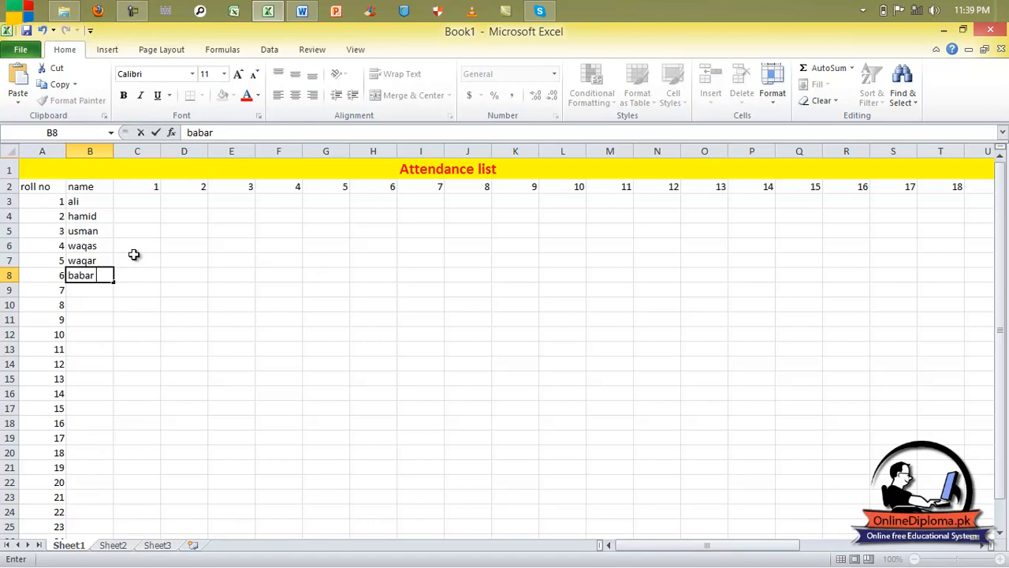
pyautogui.press('Return')
pyautogui.write('tahir')
pyautogui.press('Return')
pyautogui.write('umer')
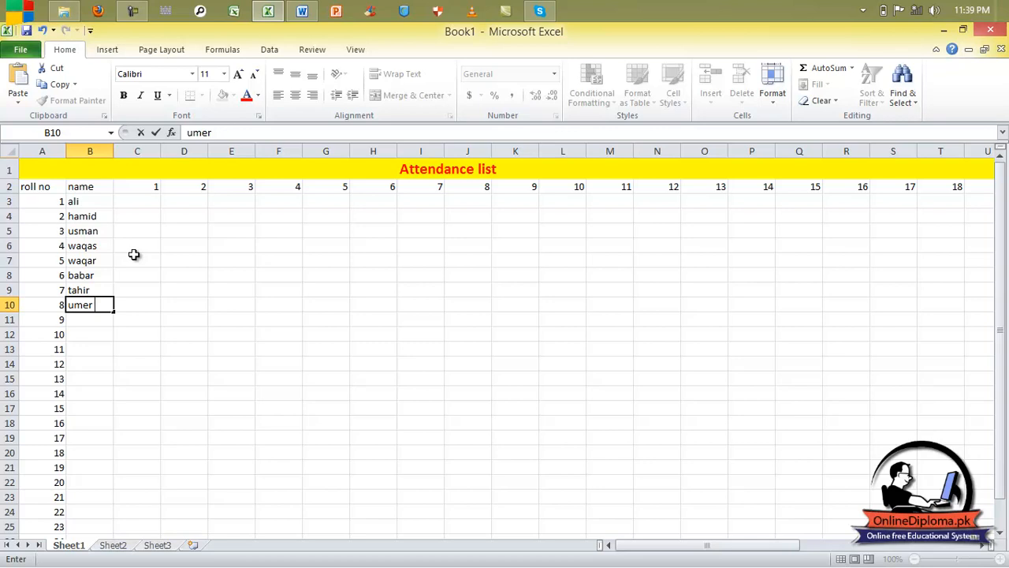
# Step: Repeat the eight student names down column B as far as roll number 25 in row 27
pyautogui.moveTo(96, 207); pyautogui.dragTo(109, 314)
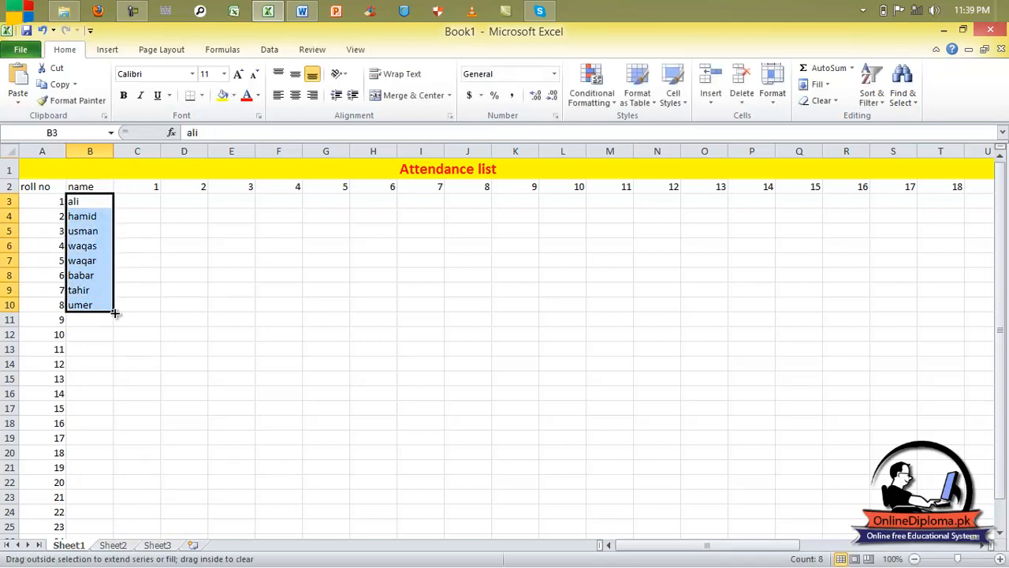
pyautogui.doubleClick(114, 313)
pyautogui.scroll(-8, 117, 308)
pyautogui.scroll(7, 117, 302)
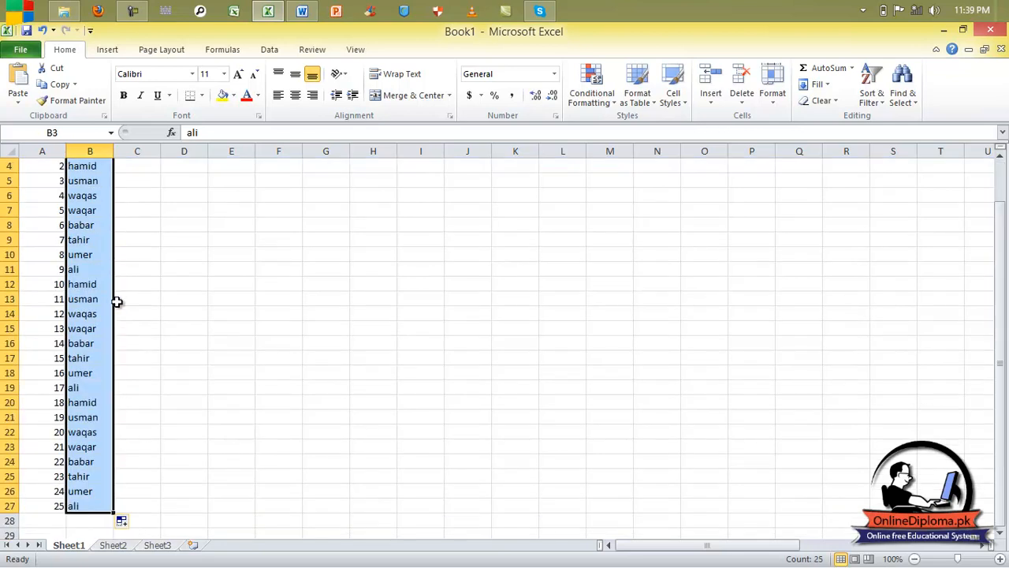
pyautogui.scroll(1, 116, 302)
# Step: Fill the entire day 7 column (I) and day 14 column (P) with the same medium blue theme color
pyautogui.click(124, 203)
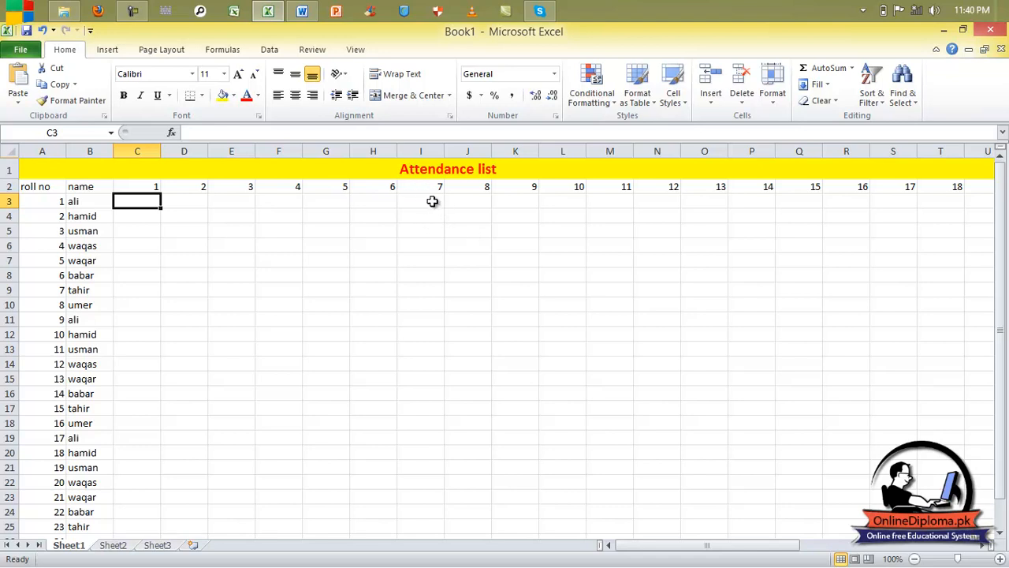
pyautogui.click(419, 152)
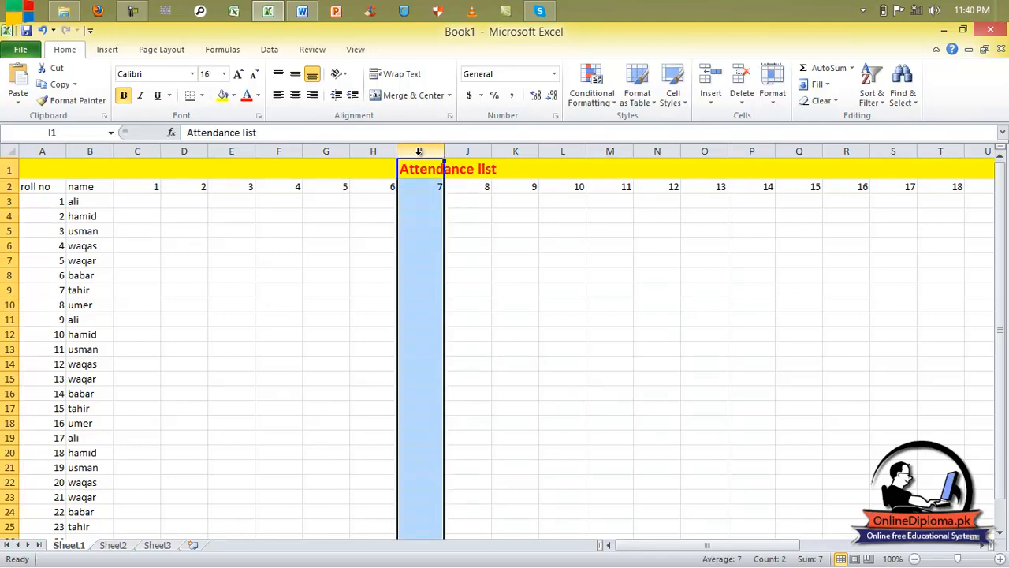
pyautogui.click(233, 96)
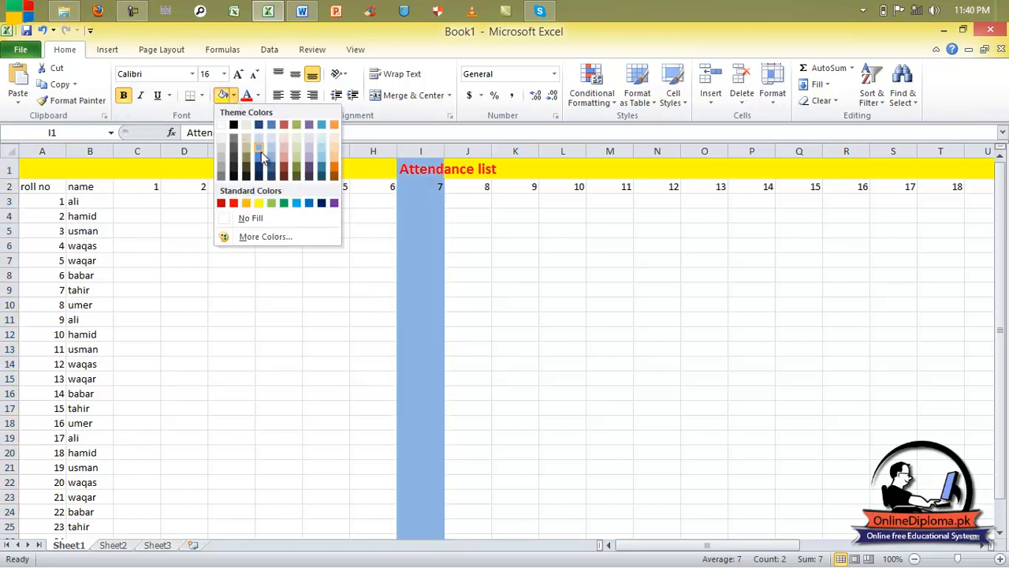
pyautogui.click(259, 157)
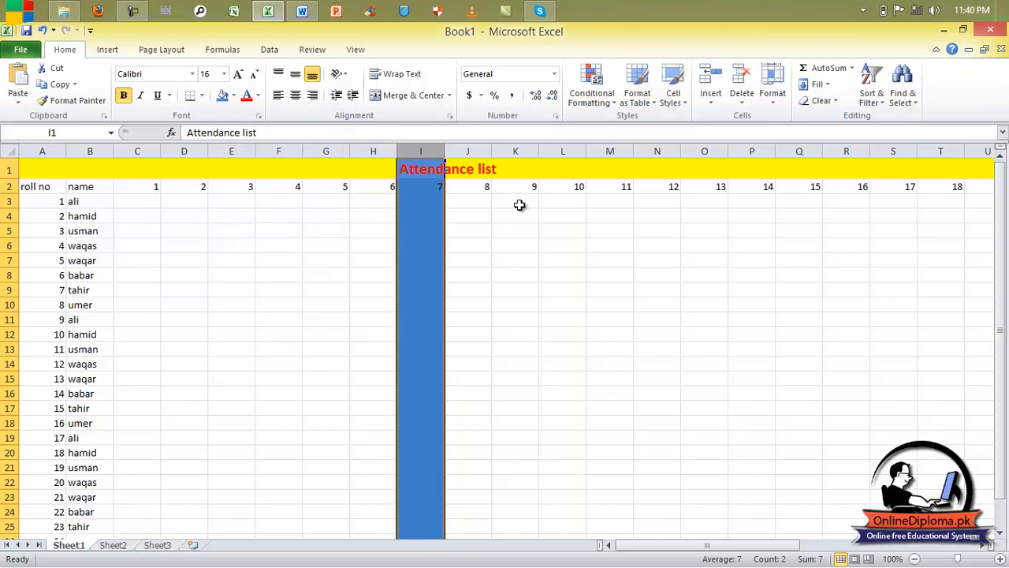
pyautogui.click(753, 152)
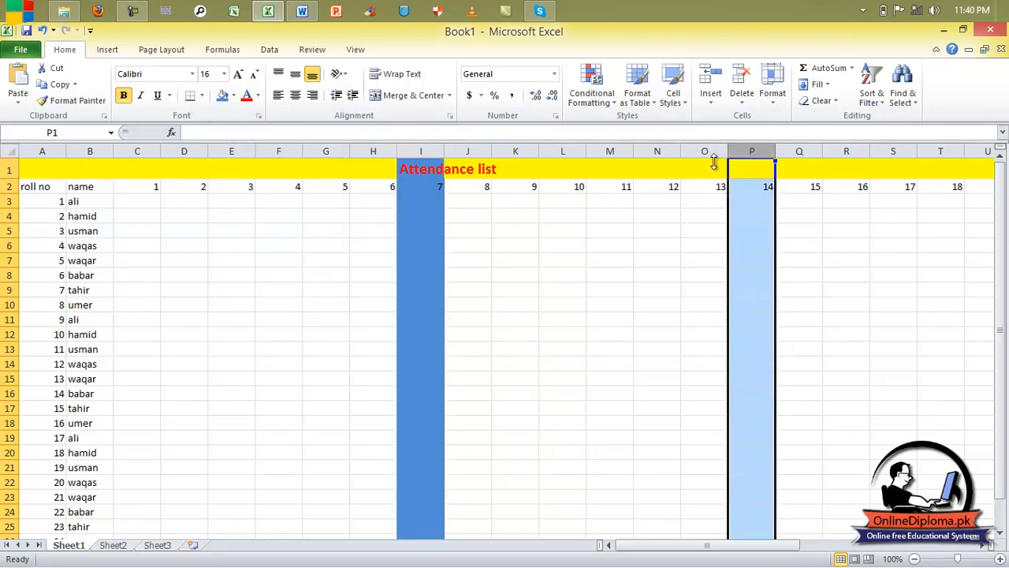
pyautogui.click(223, 94)
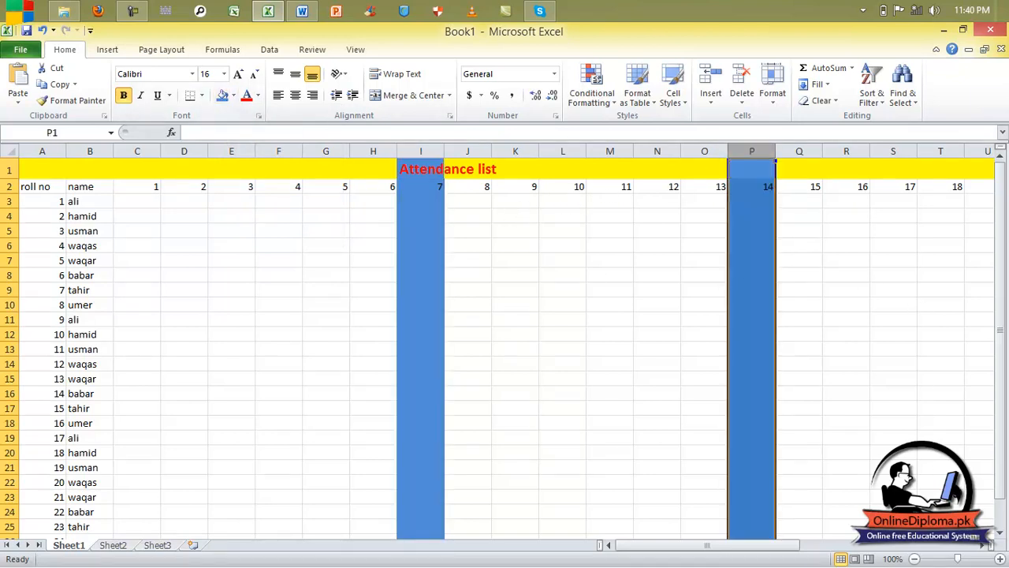
# Step: Fill the entire day 21 column (W) and day 28 column (AD) with the same medium blue as the other weekly columns
pyautogui.hscroll(9, 986, 546)
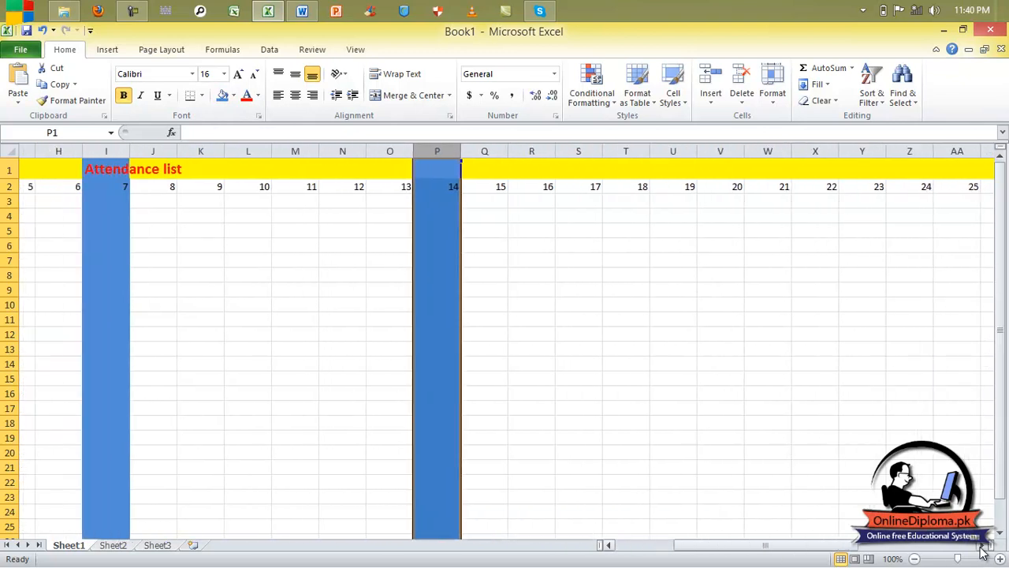
pyautogui.click(657, 151)
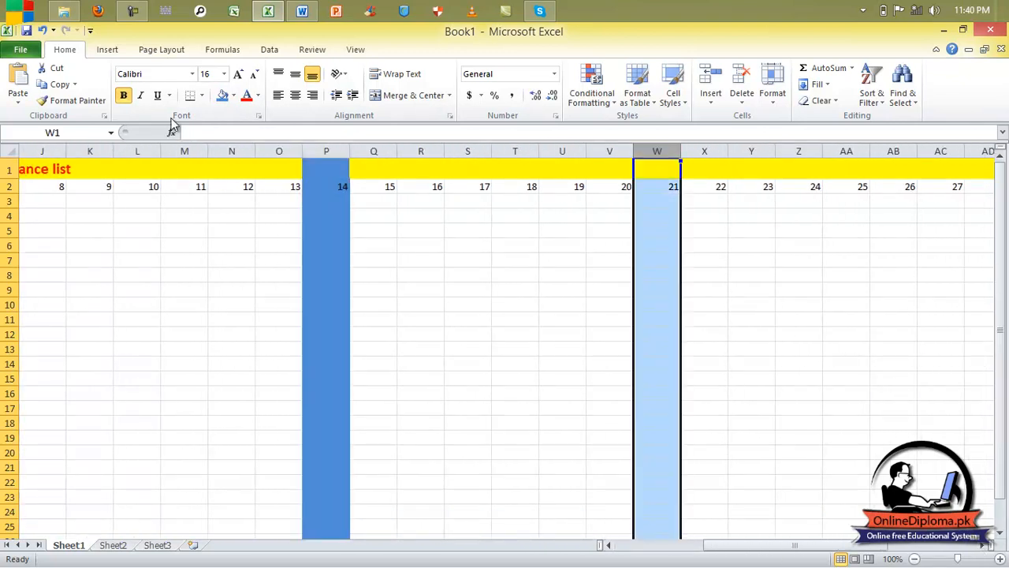
pyautogui.click(222, 95)
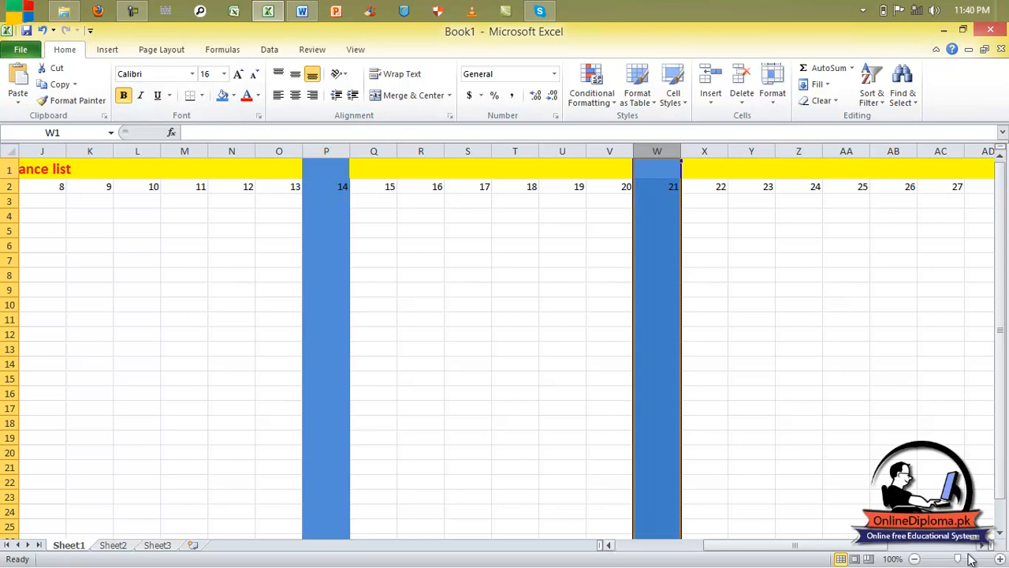
pyautogui.hscroll(6, 985, 546)
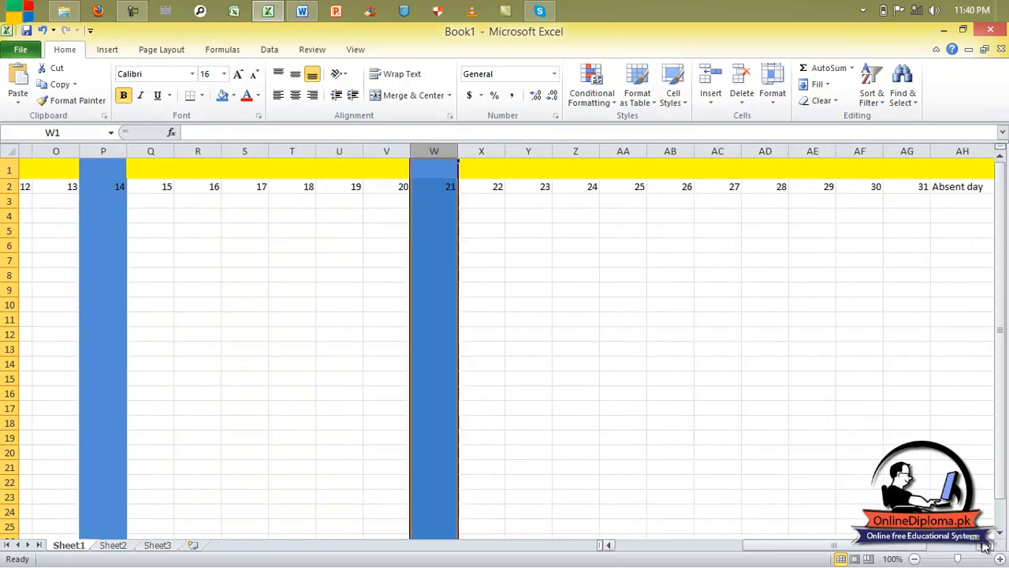
pyautogui.hscroll(2, 984, 545)
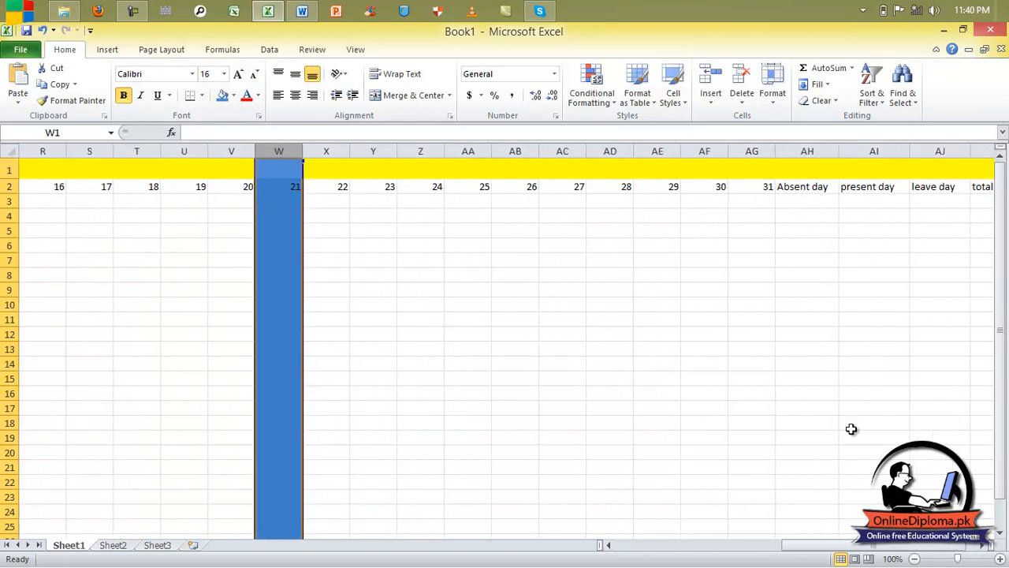
pyautogui.click(610, 151)
pyautogui.click(223, 95)
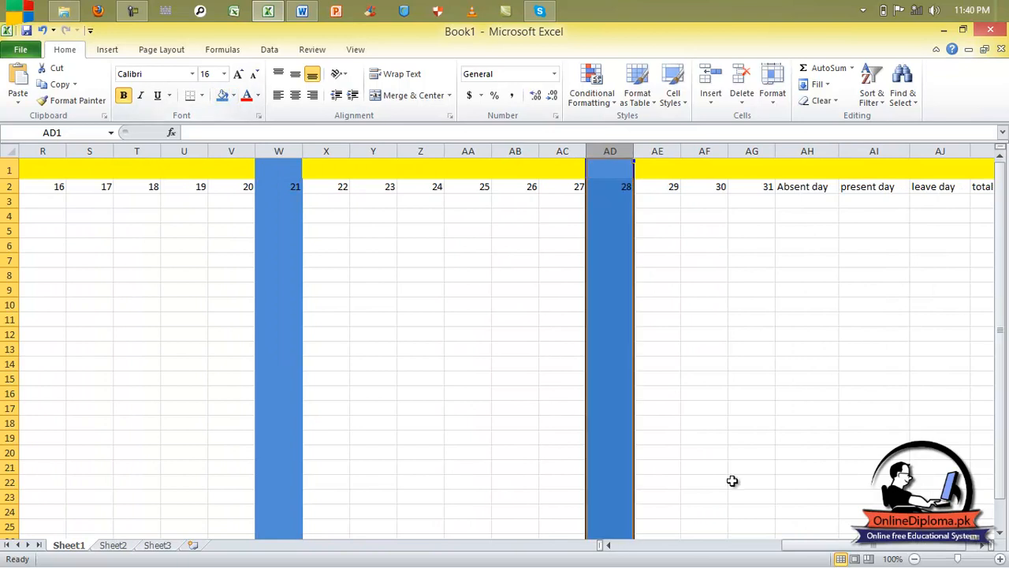
# Step: Mark roll number 1 as P for days 1 to 6 in cells C3 to H3, skipping the blue day 7 cell
pyautogui.moveTo(798, 547); pyautogui.dragTo(563, 550)
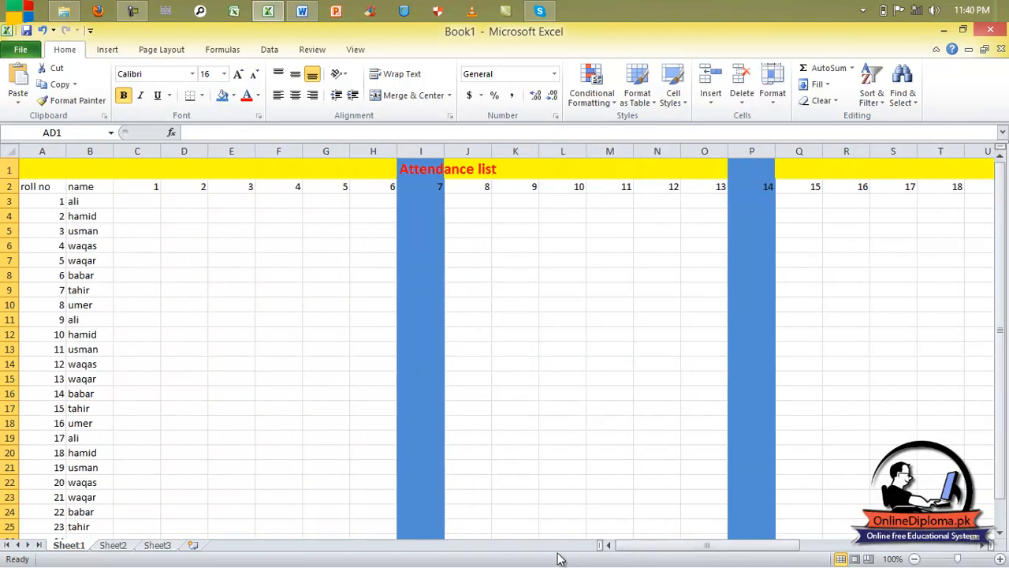
pyautogui.click(134, 207)
pyautogui.moveTo(2, 565)
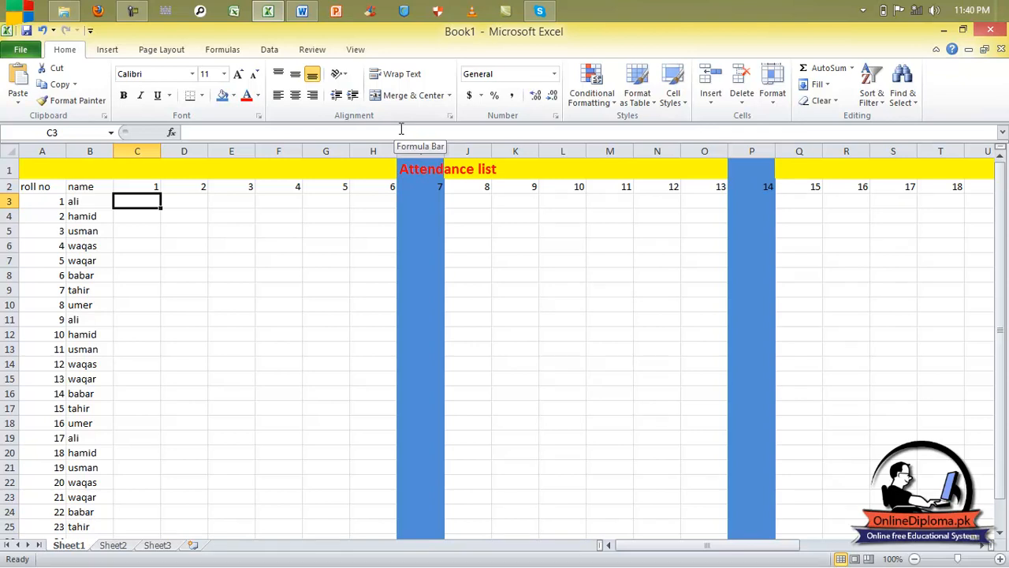
pyautogui.write('P')
pyautogui.press('Tab')
pyautogui.write('P')
pyautogui.press('Tab')
pyautogui.write('P')
pyautogui.press('Tab')
pyautogui.write('P')
pyautogui.press('Tab')
pyautogui.write('P')
pyautogui.press('Tab')
pyautogui.write('P')
pyautogui.press('Tab')
pyautogui.press('Tab')
# Step: Mark roll number 1 as A for days 8 and 9 and P for days 10 to 13 in row 3
pyautogui.write('A')
pyautogui.press('Tab')
pyautogui.write('A')
pyautogui.press('Tab')
pyautogui.write('P')
pyautogui.press('Tab')
pyautogui.write('P')
pyautogui.press('Tab')
pyautogui.write('P')
pyautogui.press('Tab')
pyautogui.write('P')
pyautogui.press('Tab')
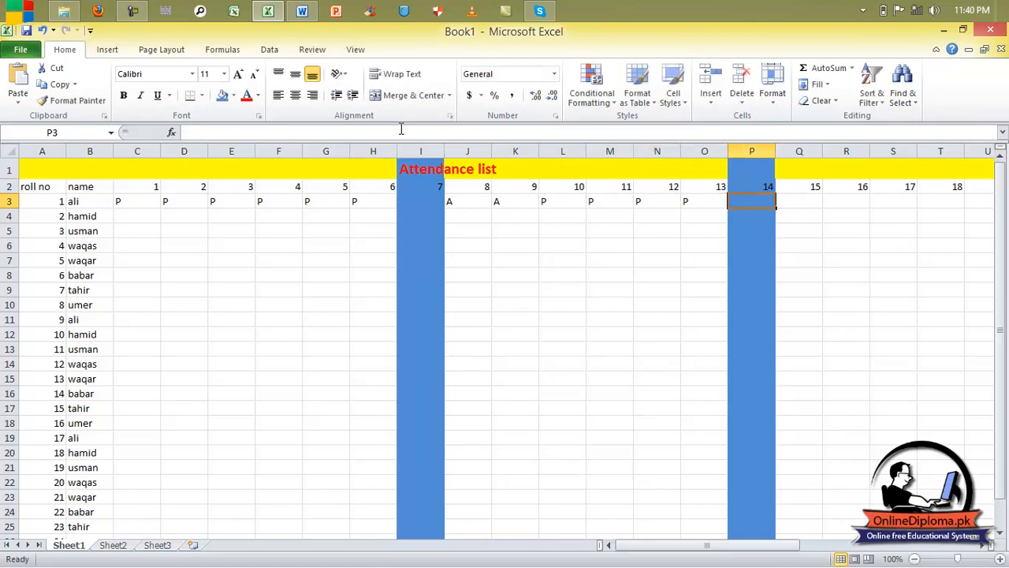
# Step: Mark roll number 1 as P for days 15 to 18 and L for days 19 and 20, leaving days 14 and 21 blank
pyautogui.write('P')
pyautogui.press('Tab')
pyautogui.write('P')
pyautogui.press('Tab')
pyautogui.write('P')
pyautogui.press('Tab')
pyautogui.write('P')
pyautogui.press('Tab')
pyautogui.write('P')
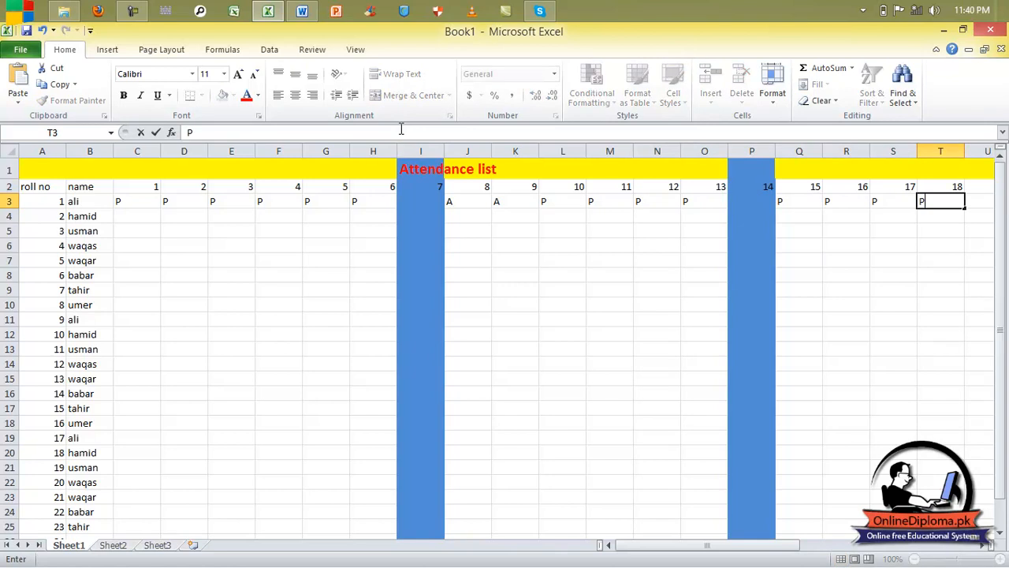
pyautogui.press('Tab')
pyautogui.write('L')
pyautogui.press('Tab')
pyautogui.write('L')
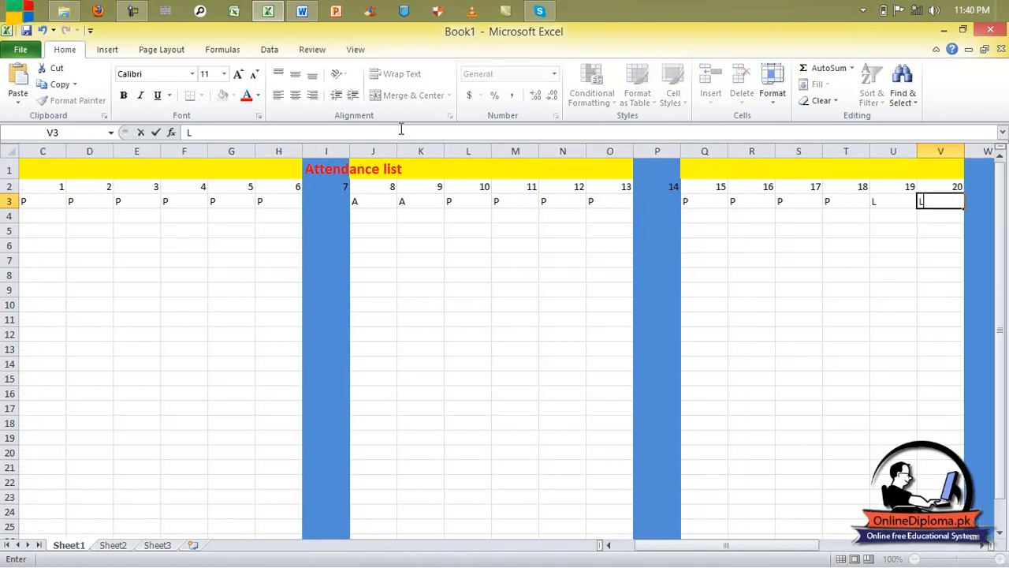
pyautogui.press('Tab')
pyautogui.press('Tab')
# Step: Mark roll number 1 as P for days 22 to 27 in X3 to AC3, leaving day 28 blank
pyautogui.write('P')
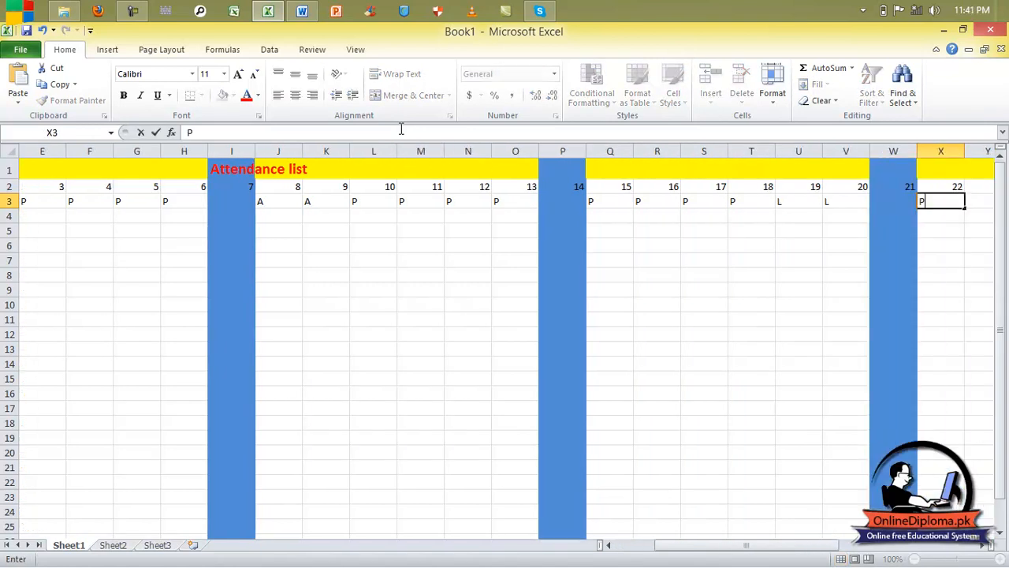
pyautogui.press('Tab')
pyautogui.write('P')
pyautogui.press('Tab')
pyautogui.write('P')
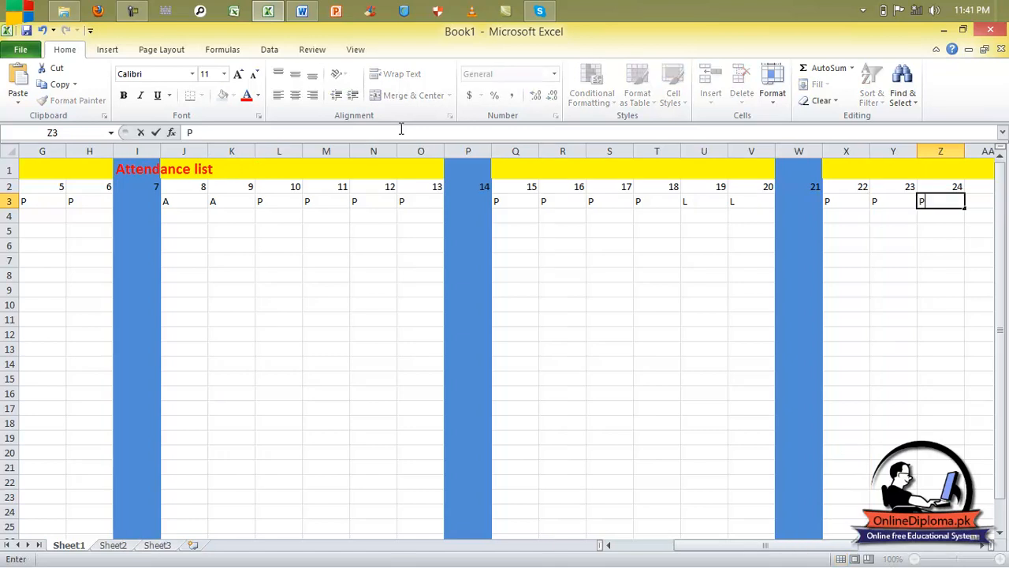
pyautogui.press('Tab')
pyautogui.write('P')
pyautogui.press('Tab')
pyautogui.write('P')
pyautogui.press('Tab')
pyautogui.press('Tab')
# Step: Mark roll number 1 as P for days 29 and 30 and L for day 31 in cells AE3 to AG3
pyautogui.write('P')
pyautogui.press('Tab')
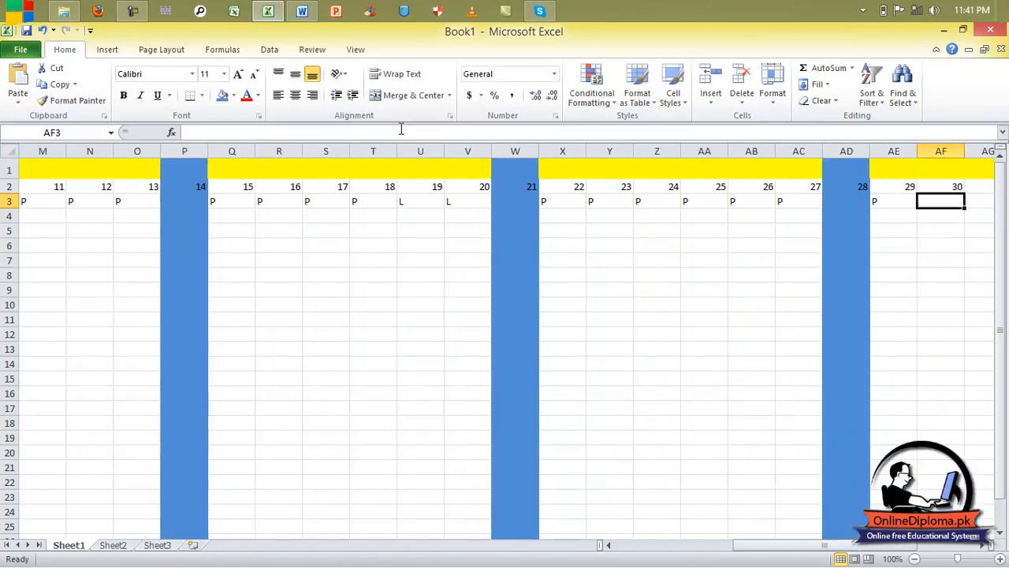
pyautogui.write('P')
pyautogui.press('Tab')
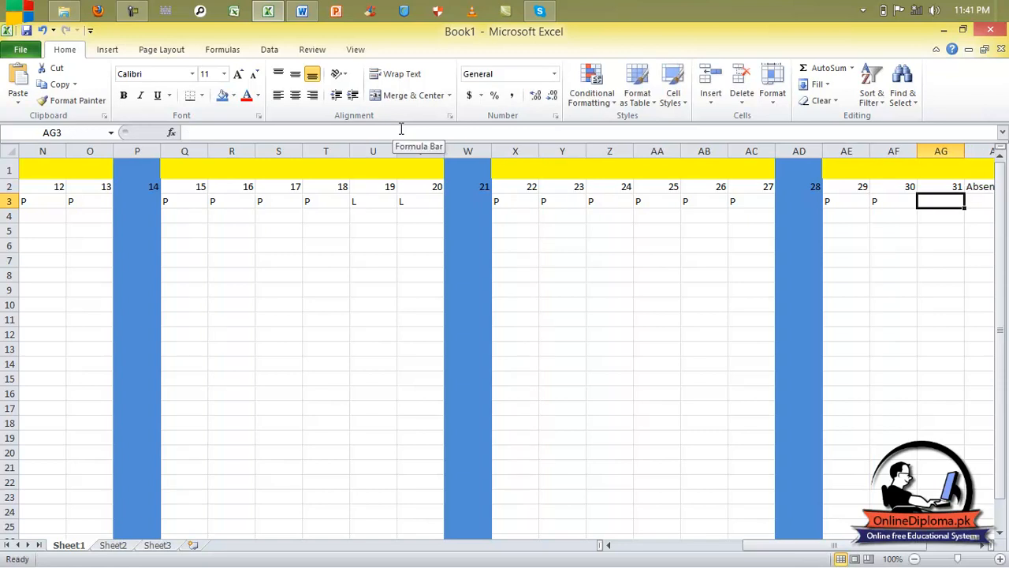
pyautogui.write('L')
pyautogui.press('Tab')
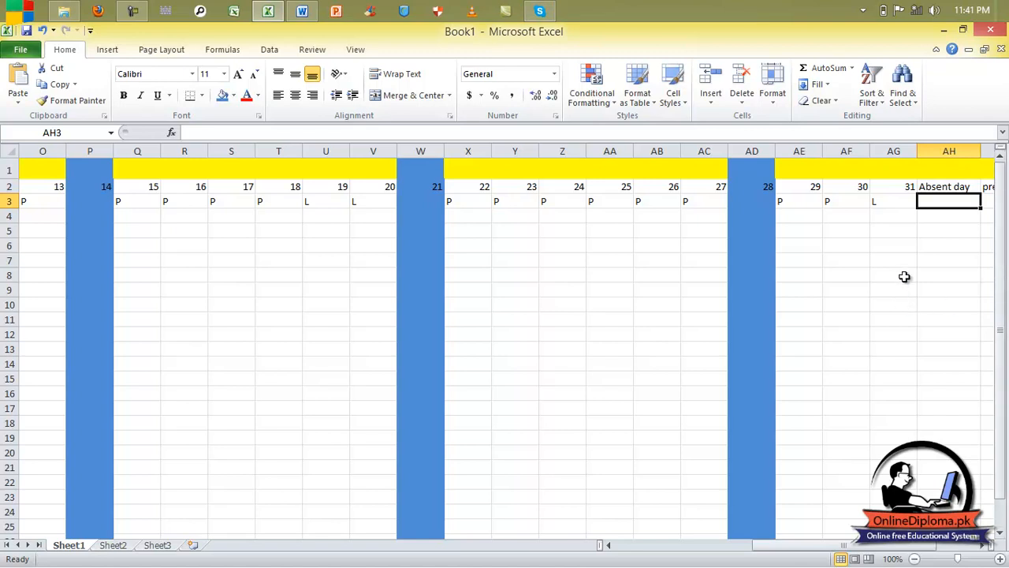
# Step: Count roll number 1's absences in the Absent day cell AH3 with the formula =COUNTIF(C3:AG3,"A")
pyautogui.click(982, 548)
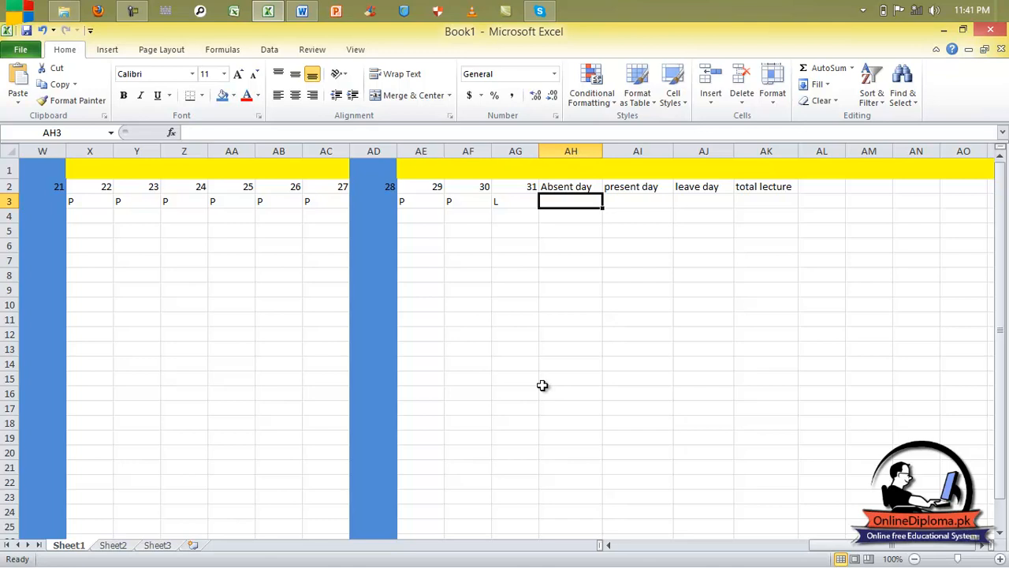
pyautogui.write('=COUN')
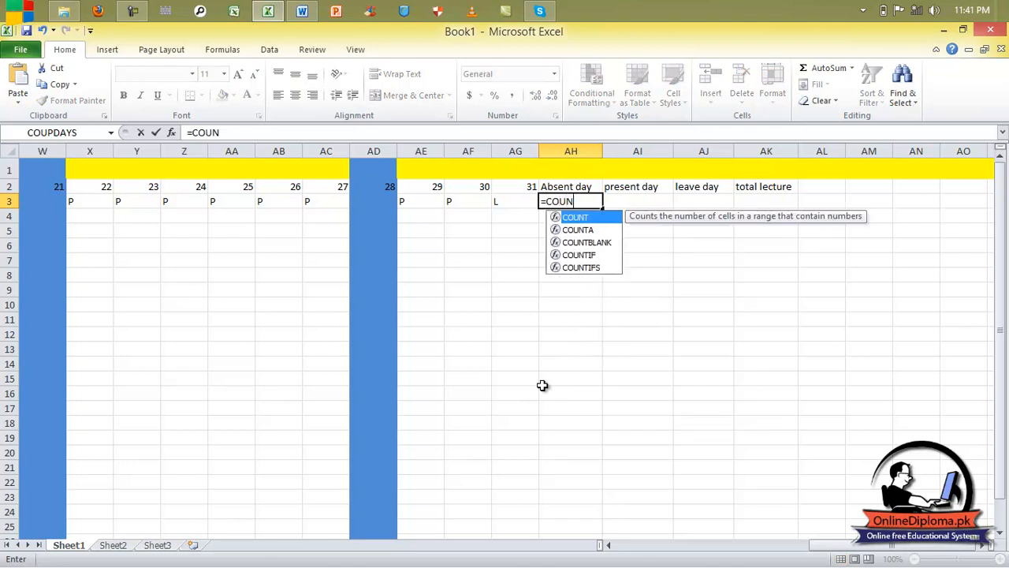
pyautogui.write('TIF')
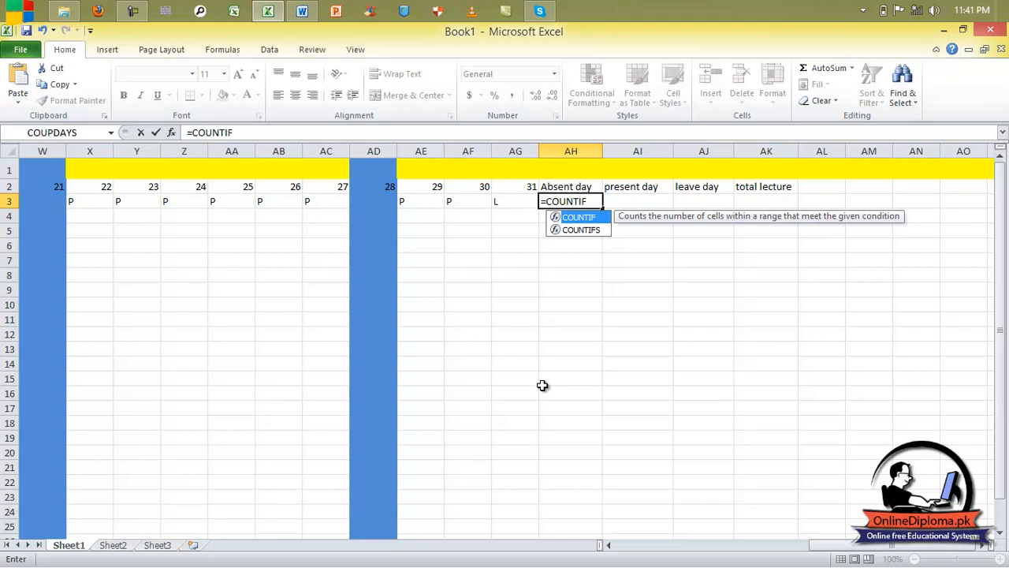
pyautogui.write('(')
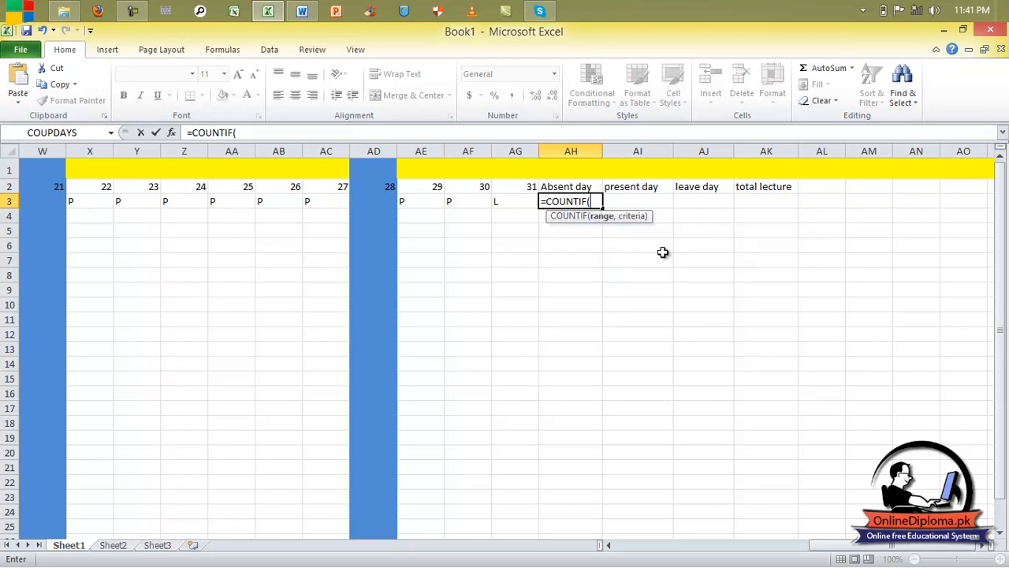
pyautogui.moveTo(500, 203); pyautogui.dragTo(149, 207)
pyautogui.moveTo(726, 544); pyautogui.dragTo(755, 534)
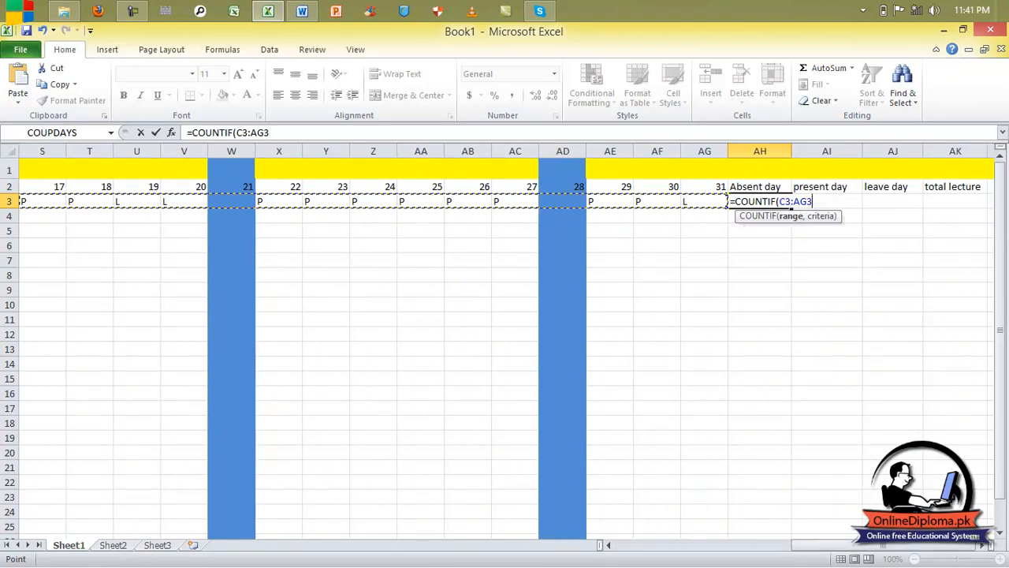
pyautogui.write(',')
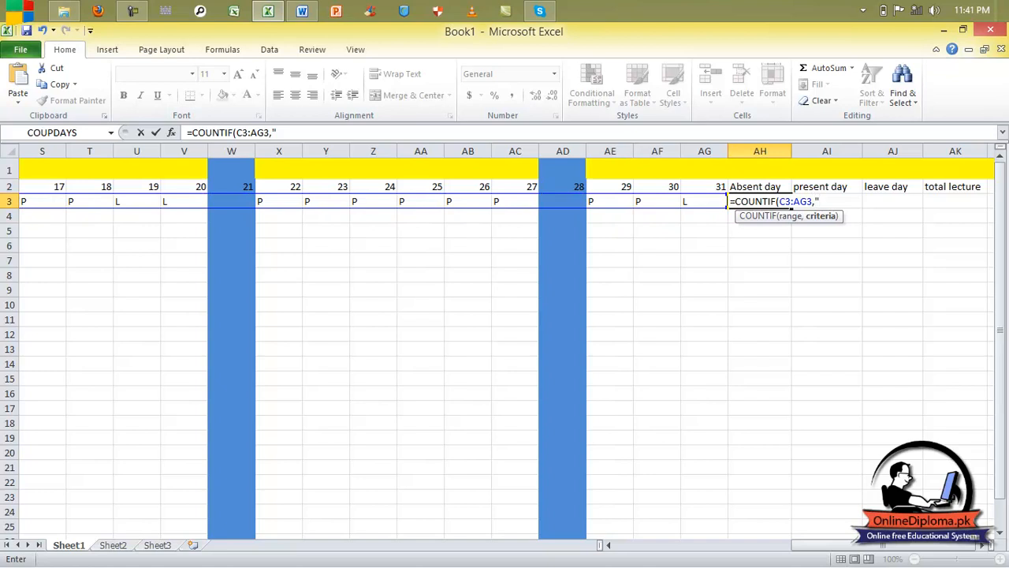
pyautogui.write('"a')
pyautogui.press('BackSpace')
pyautogui.write('A")')
pyautogui.press('Return')
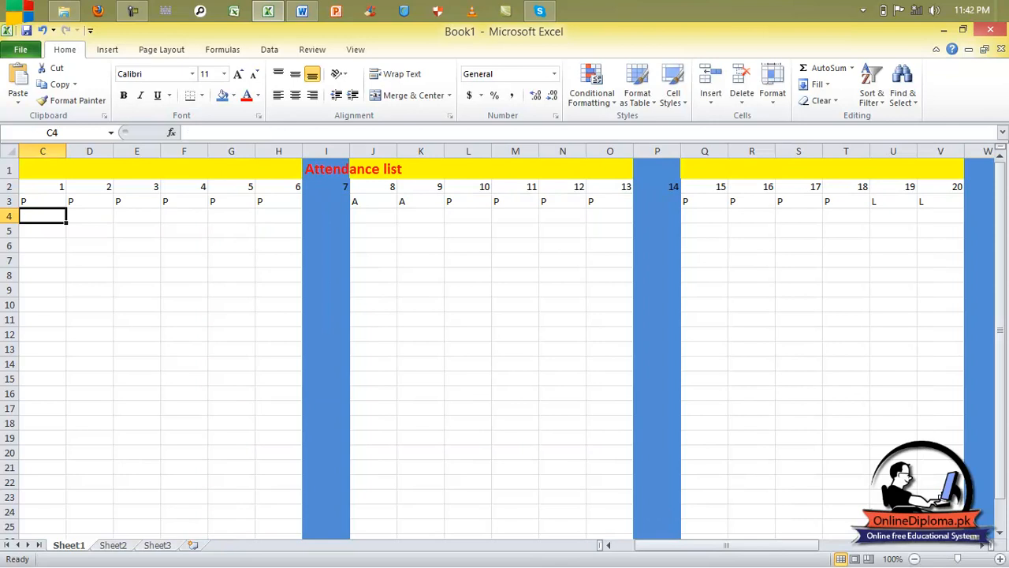
# Step: Count roll number 1's attended days in the present day cell AI3 with the formula =COUNTIF(C3:AG3,"P")
pyautogui.moveTo(818, 549); pyautogui.dragTo(973, 549)
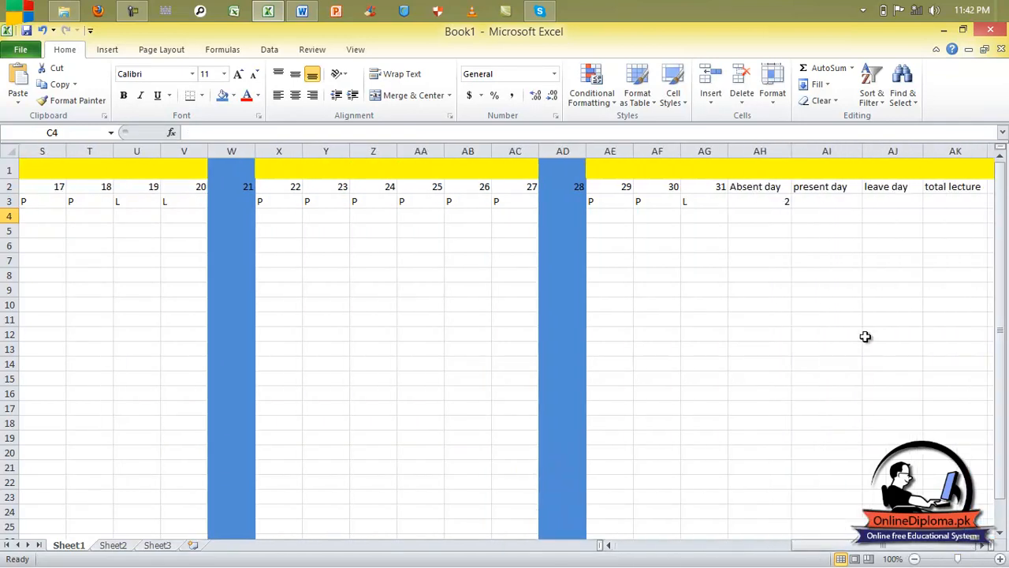
pyautogui.click(761, 201)
pyautogui.click(821, 202)
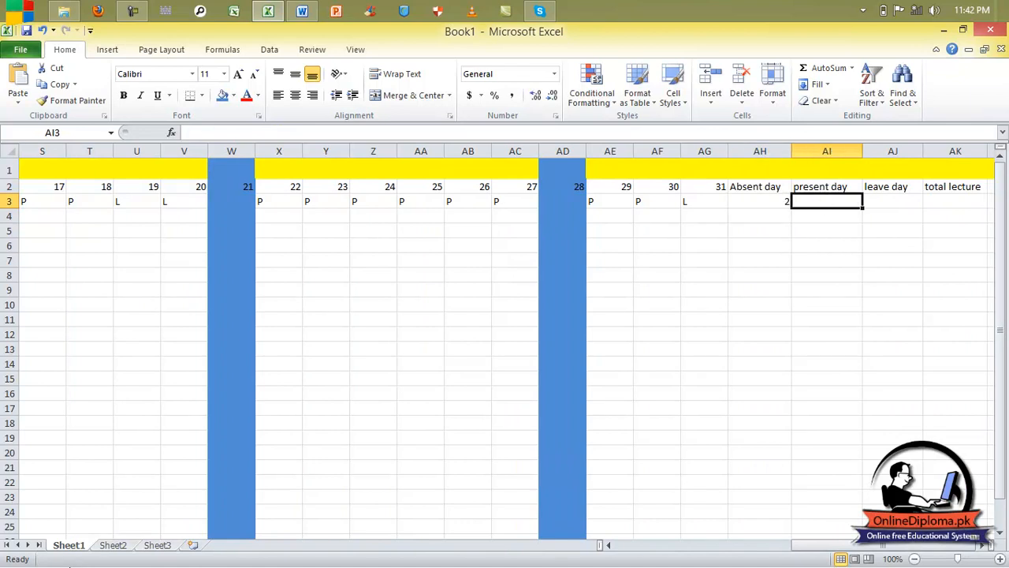
pyautogui.write('=')
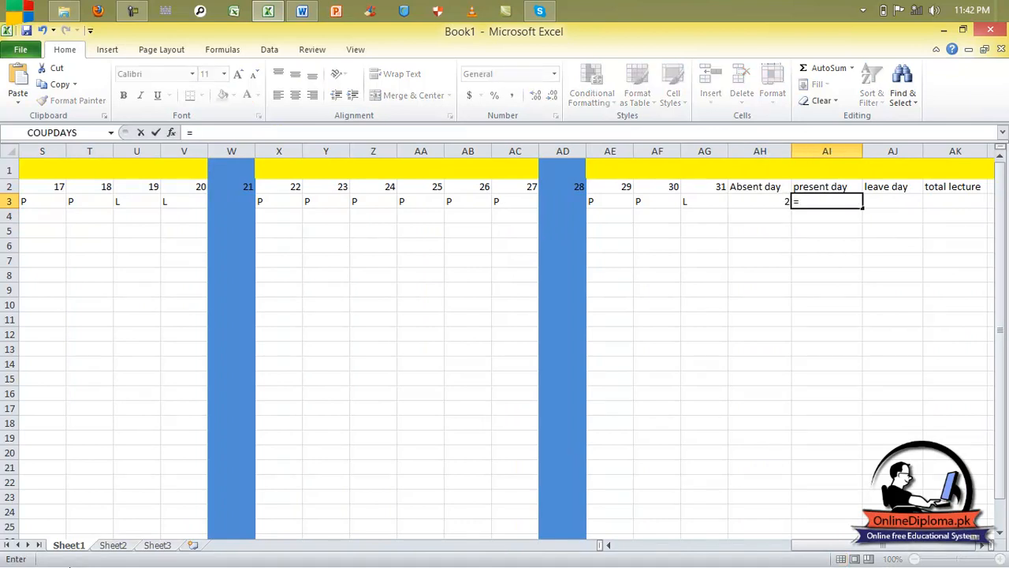
pyautogui.write('COUNTIF')
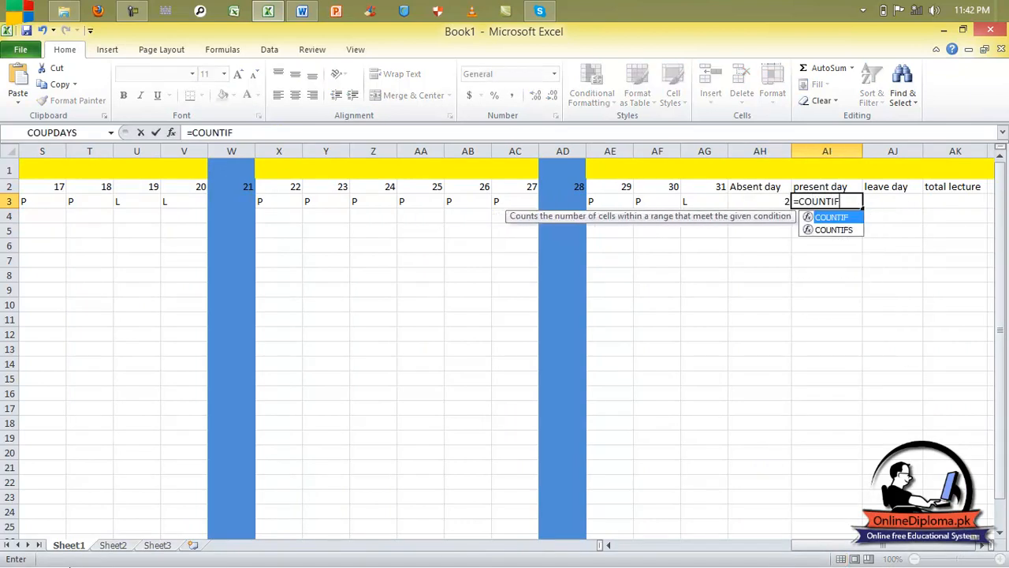
pyautogui.write(')')
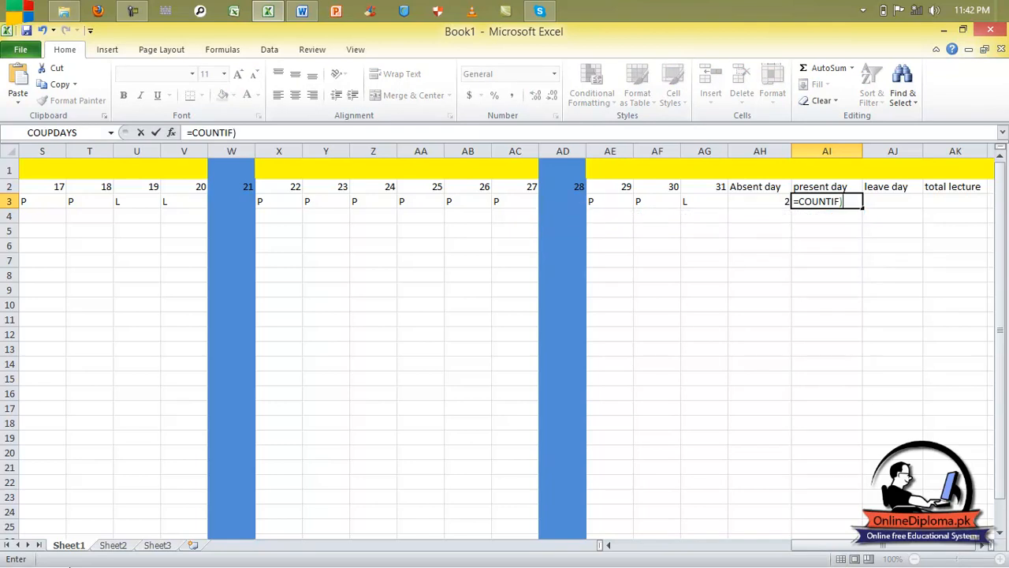
pyautogui.press('BackSpace')
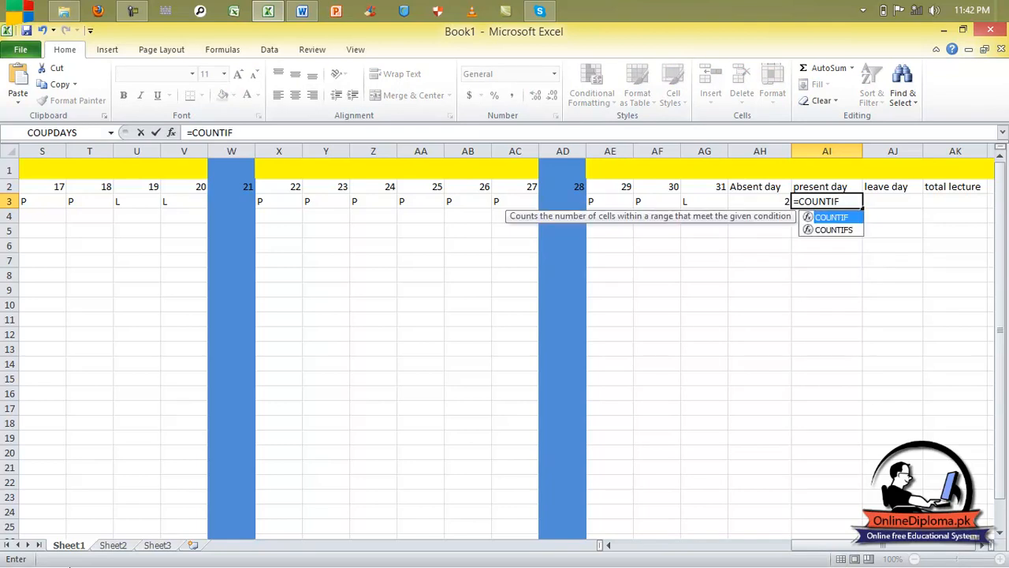
pyautogui.write('(')
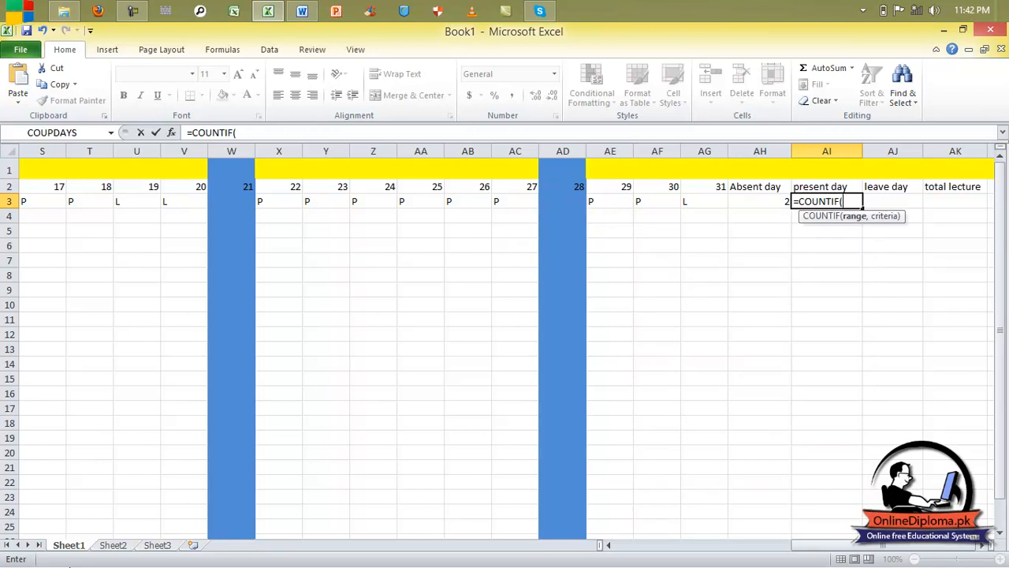
pyautogui.moveTo(818, 545); pyautogui.dragTo(613, 549)
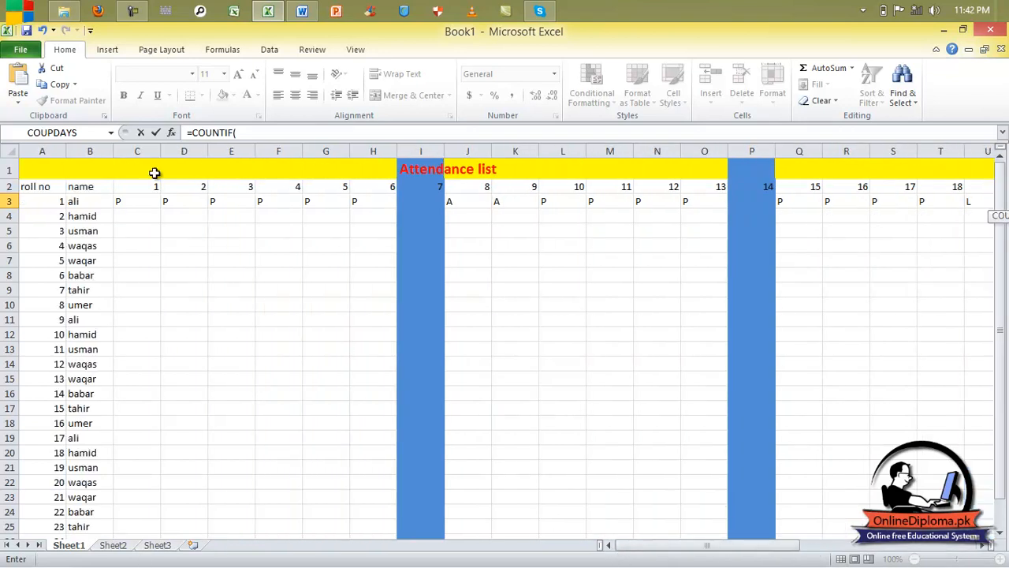
pyautogui.click(134, 203)
pyautogui.moveTo(134, 203); pyautogui.dragTo(647, 203)
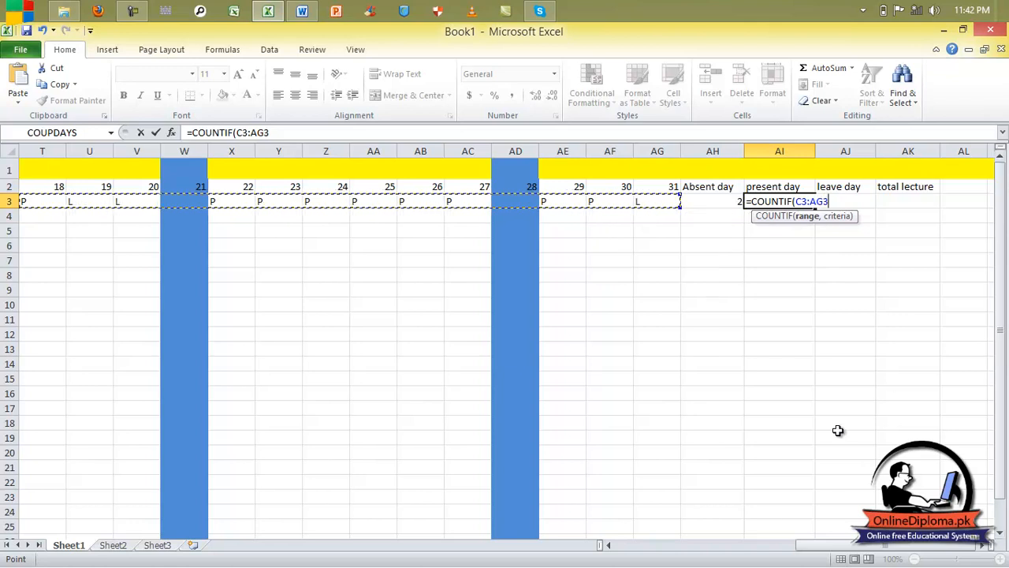
pyautogui.write(',')
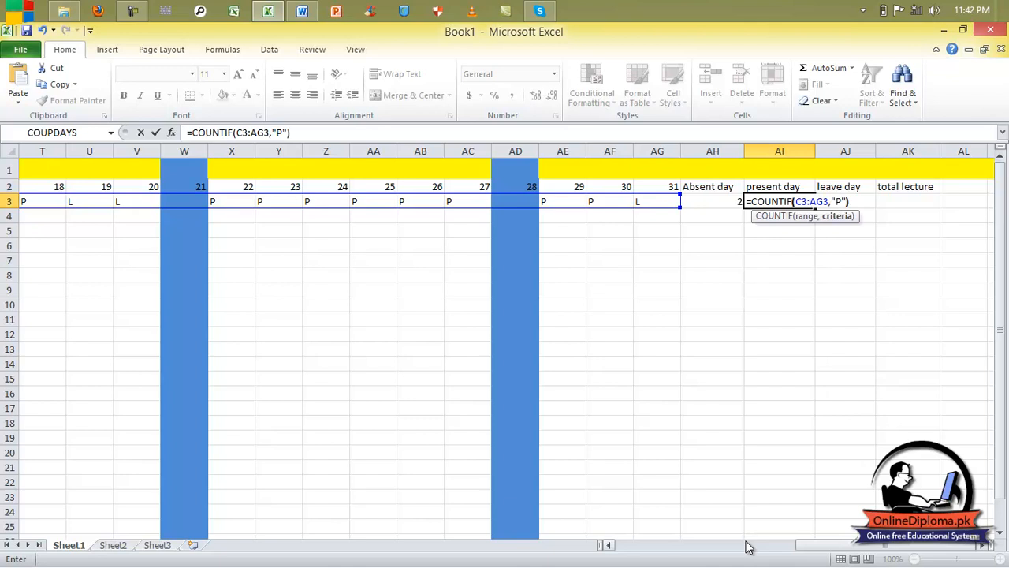
pyautogui.write('"P")')
pyautogui.press('Return')
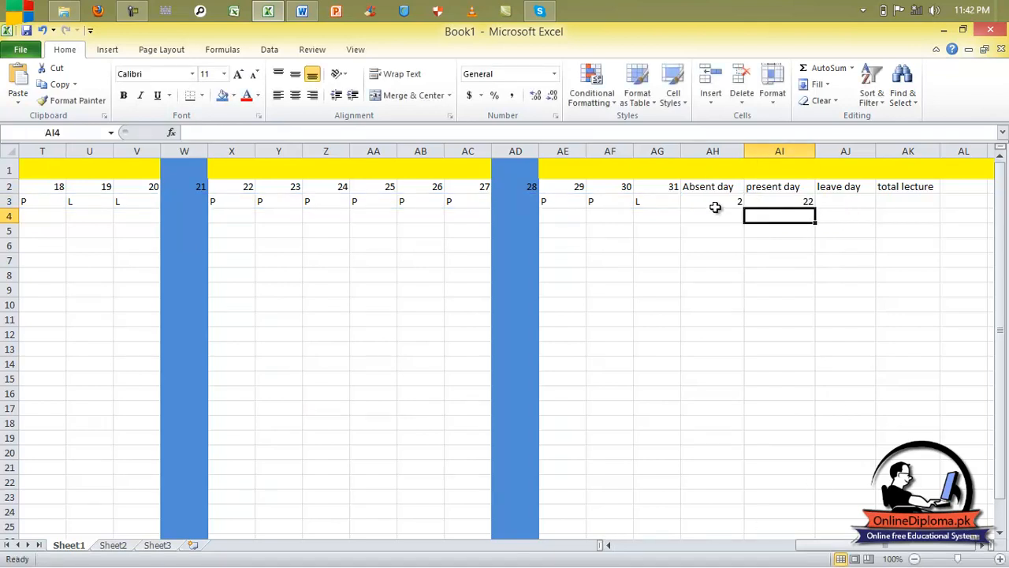
pyautogui.click(772, 201)
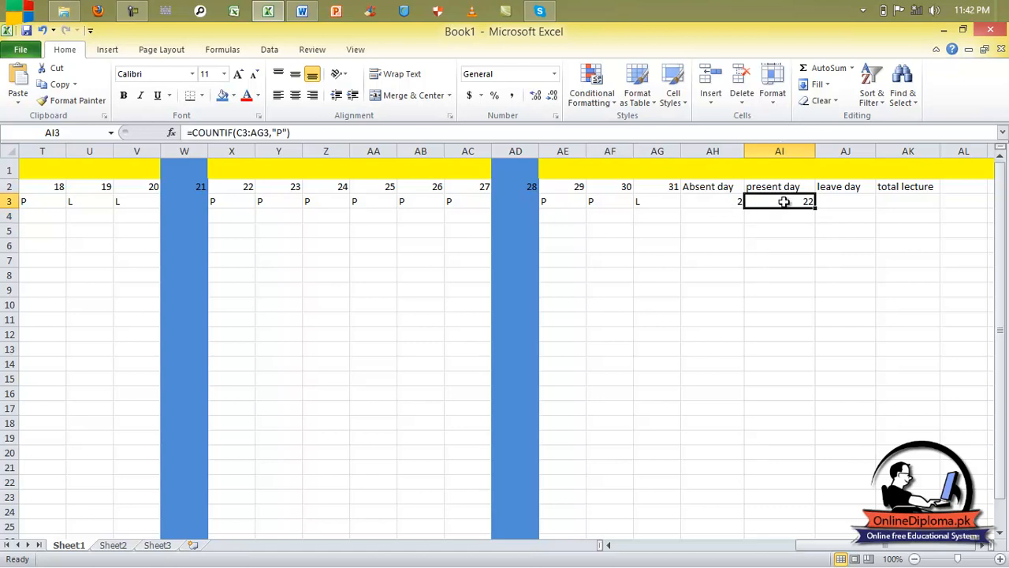
# Step: Count roll number 1's leave days in the leave day cell AJ3 with the formula =COUNTIF(C3:AG3,"L")
pyautogui.click(844, 207)
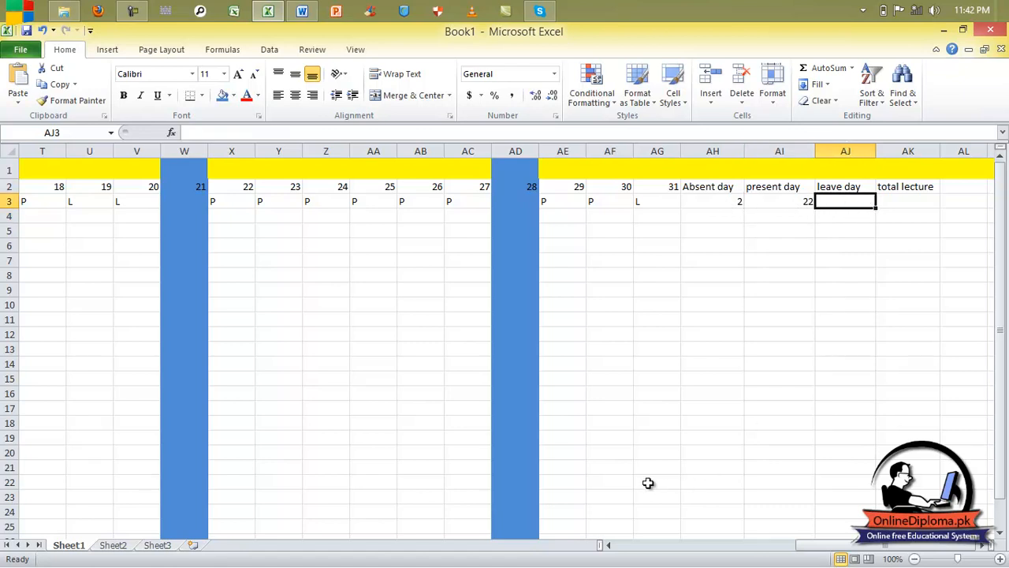
pyautogui.write('=COUNTIF')
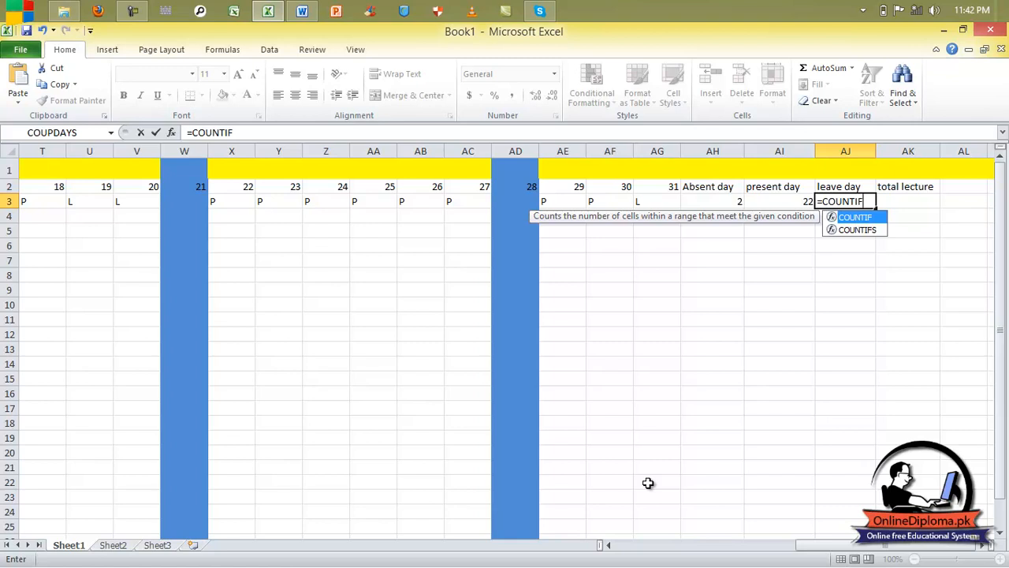
pyautogui.write('(')
pyautogui.click(616, 203)
pyautogui.moveTo(616, 204); pyautogui.dragTo(132, 203)
pyautogui.moveTo(707, 545); pyautogui.dragTo(887, 545)
pyautogui.write(',"L")')
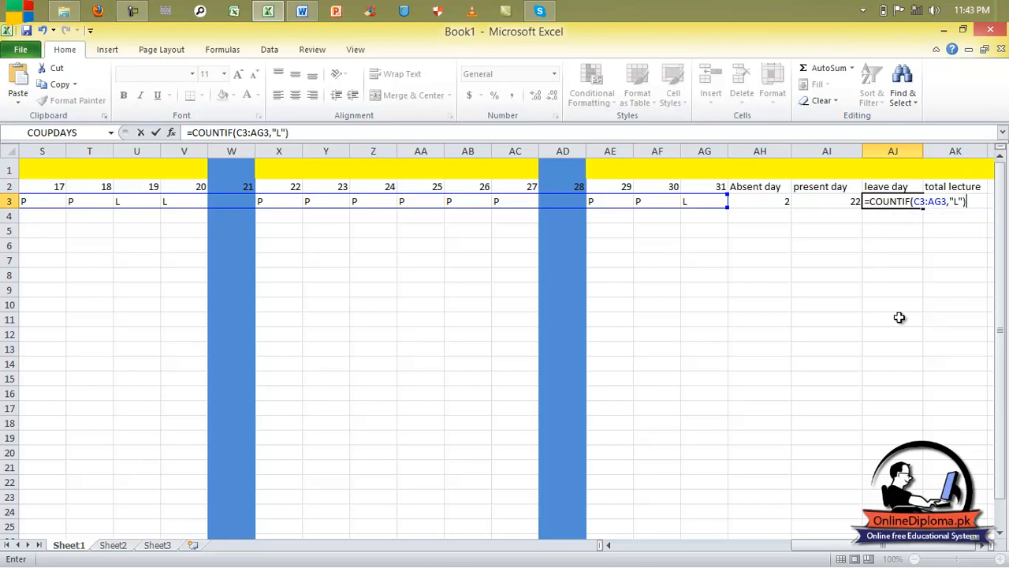
pyautogui.press('Return')
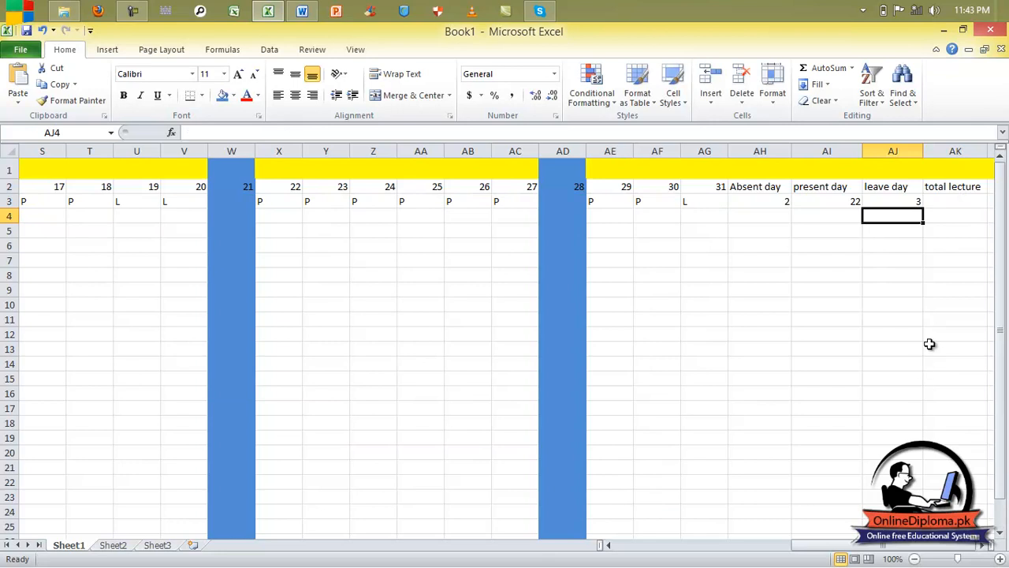
# Step: Total roll number 1's day counts in the total lecture cell AK3 with the formula =SUM(AH3:AJ4)
pyautogui.click(940, 205)
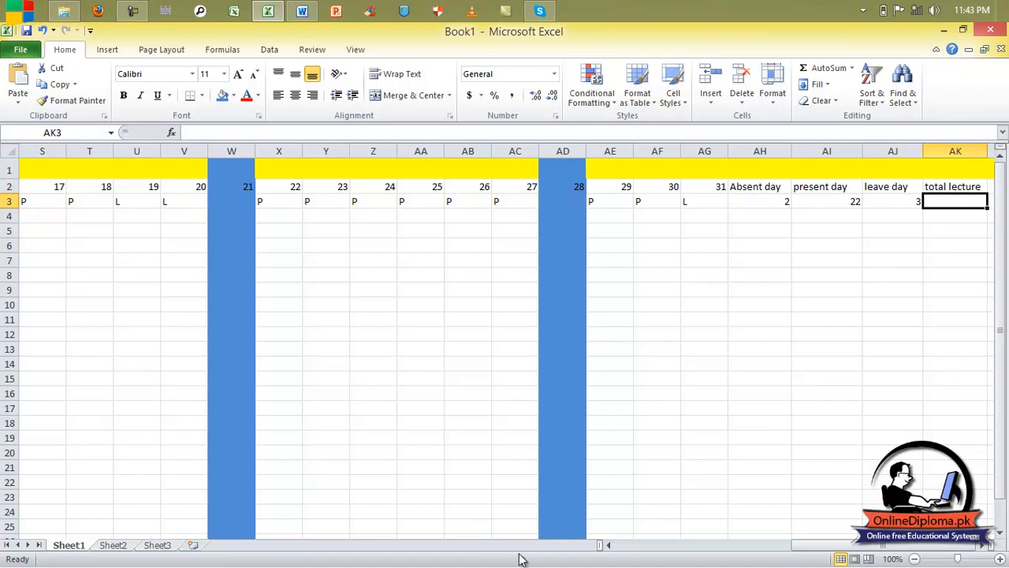
pyautogui.write('=')
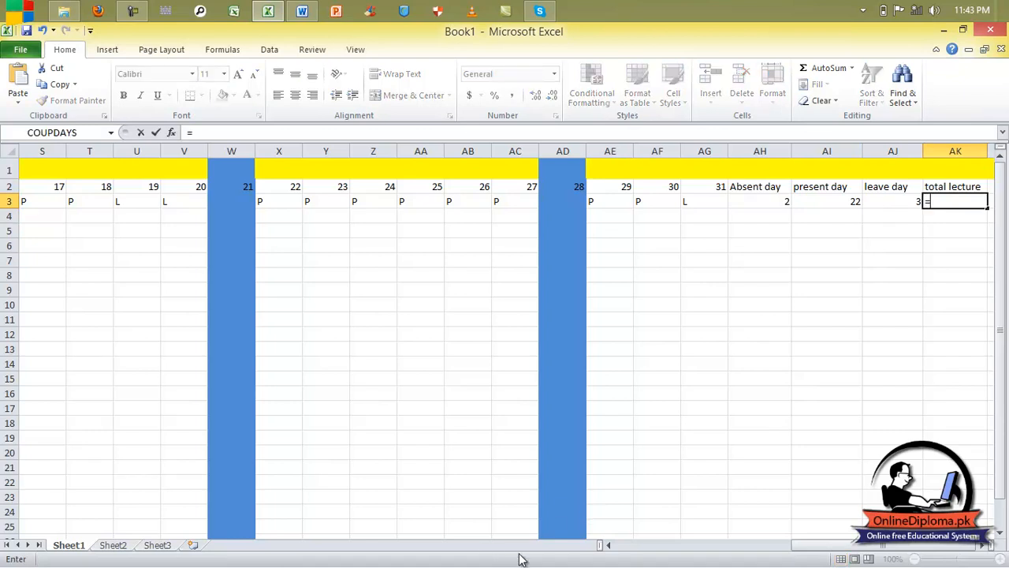
pyautogui.write('SUM')
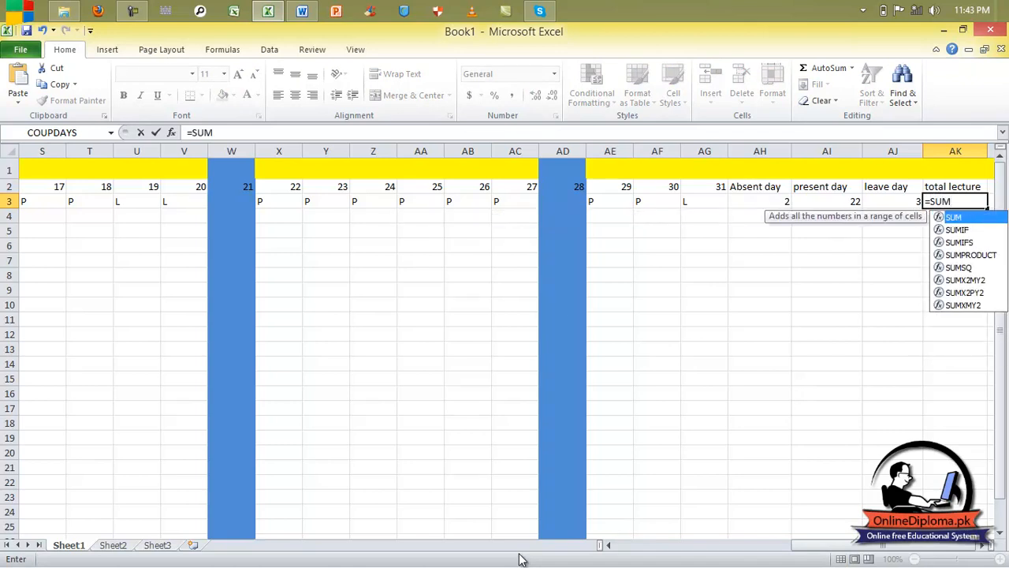
pyautogui.write('(')
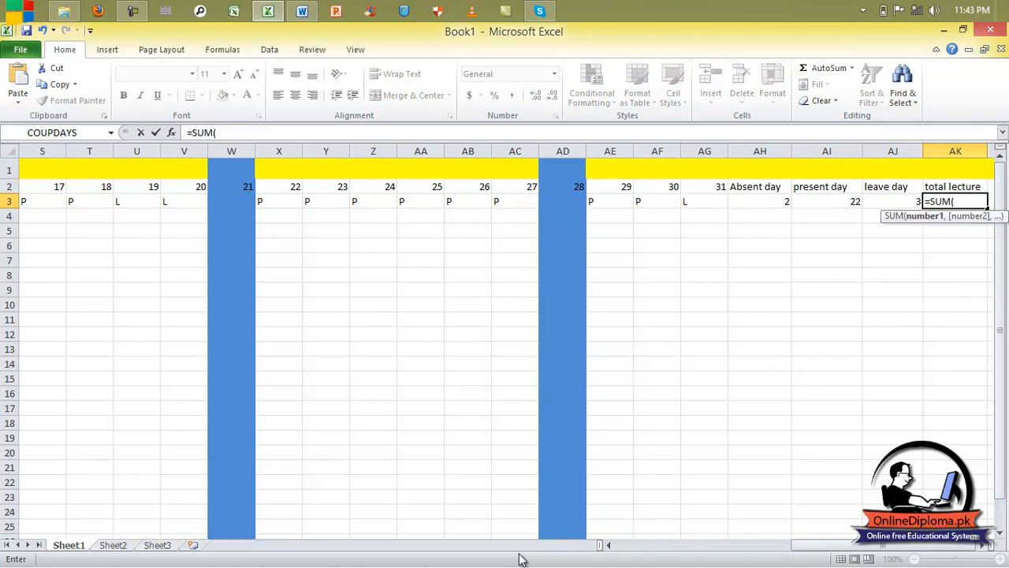
pyautogui.click(777, 204)
pyautogui.moveTo(777, 204); pyautogui.dragTo(895, 217)
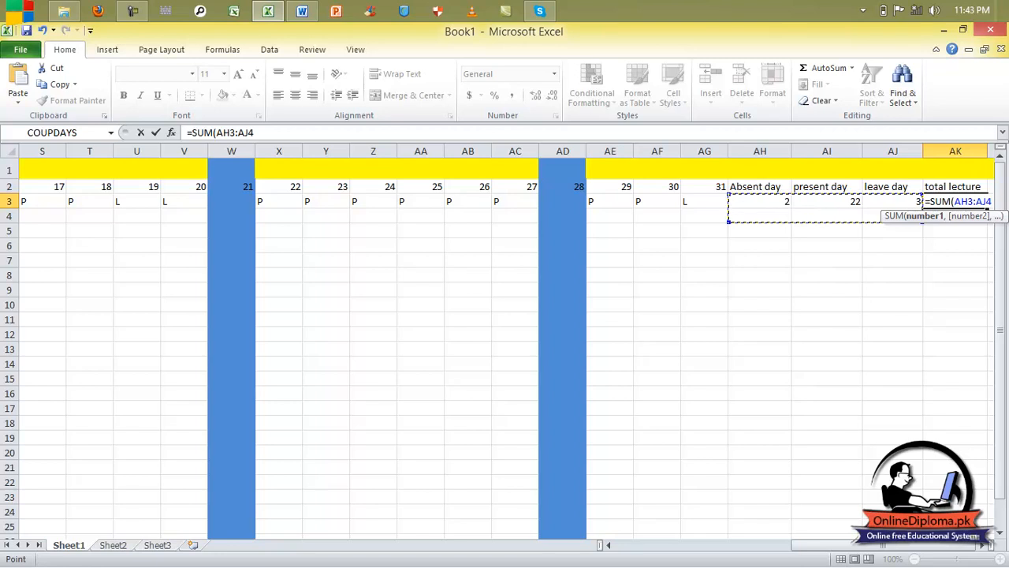
pyautogui.write(')')
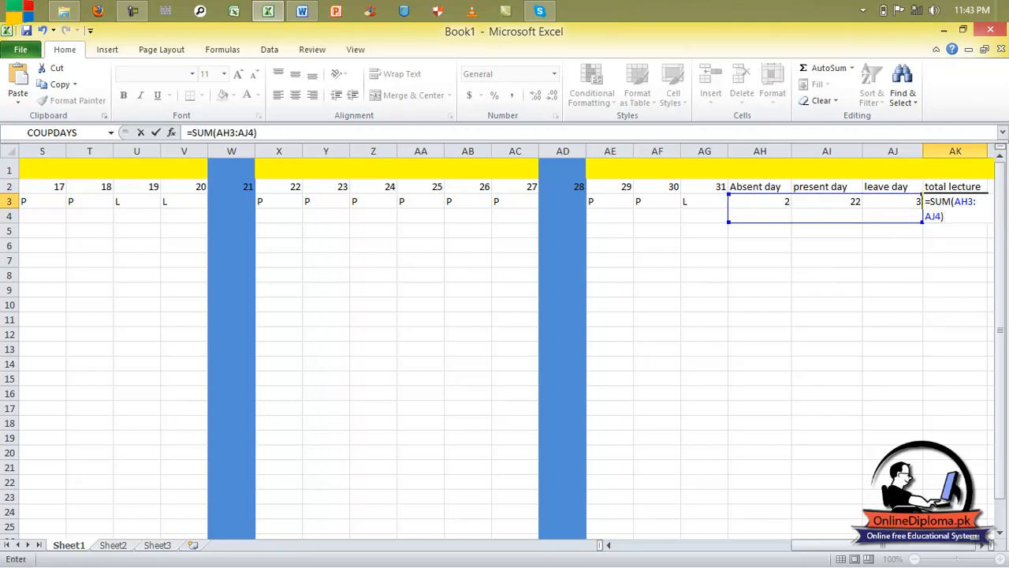
pyautogui.press('Return')
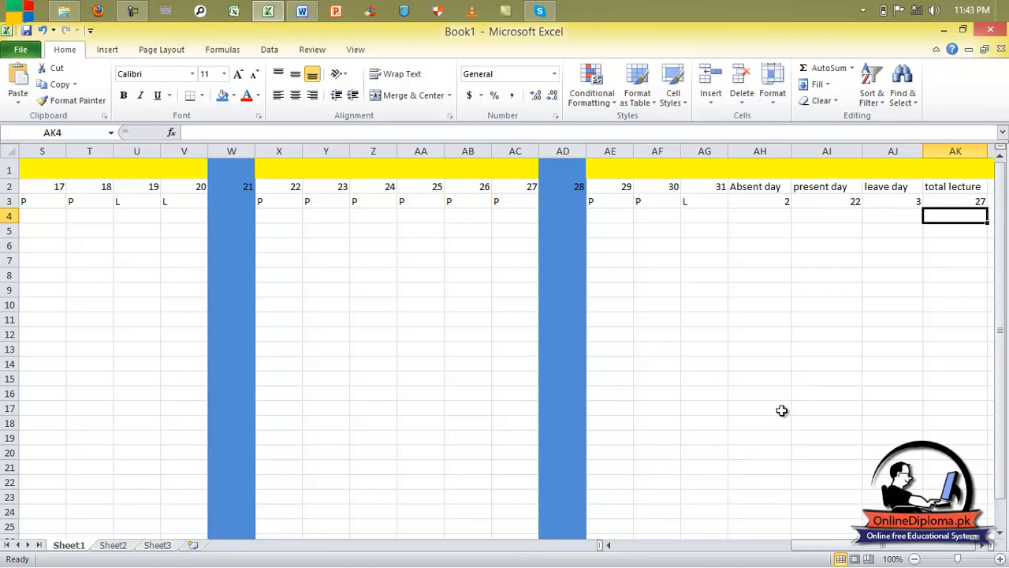
pyautogui.click(892, 203)
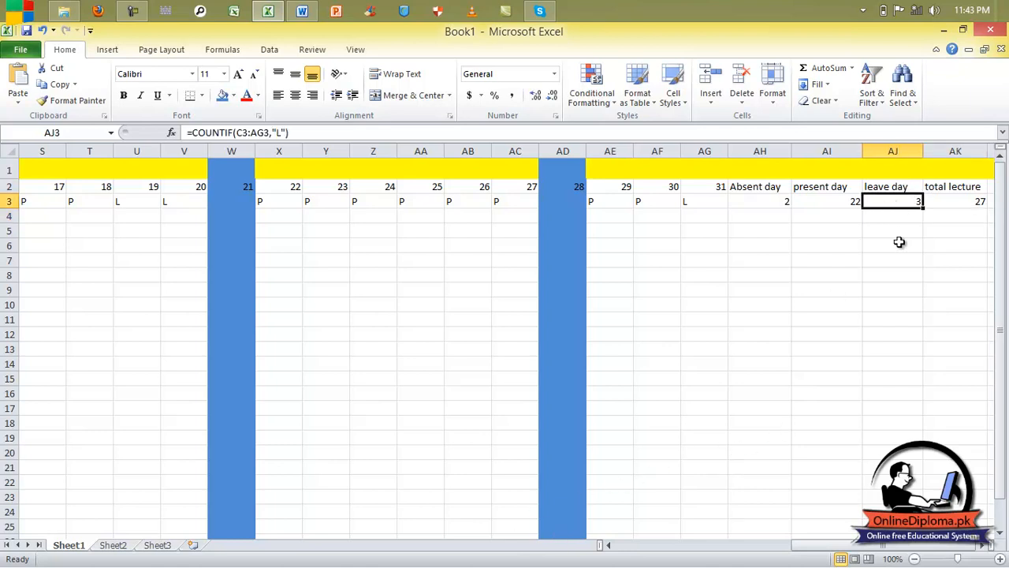
pyautogui.click(857, 203)
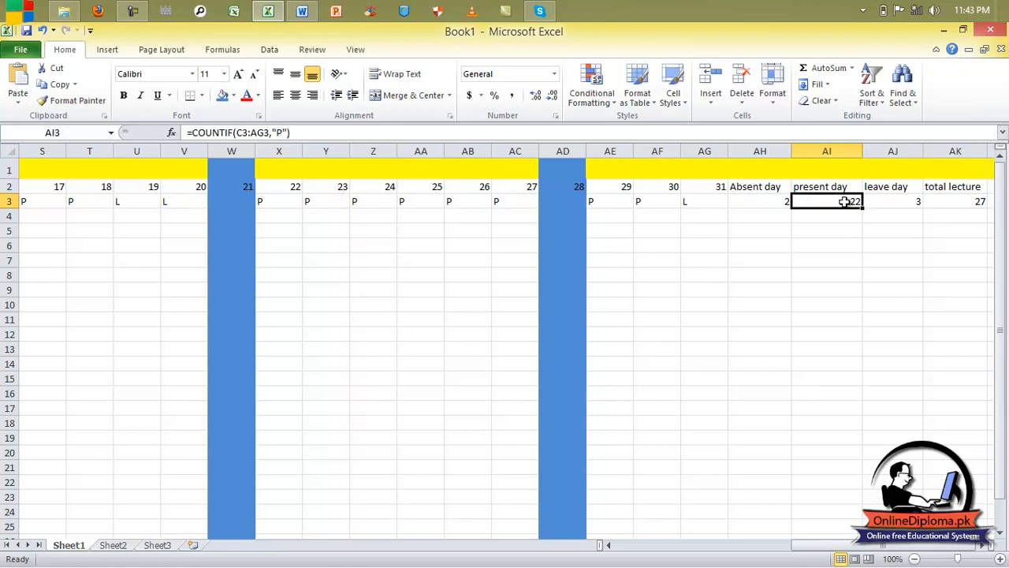
pyautogui.click(765, 206)
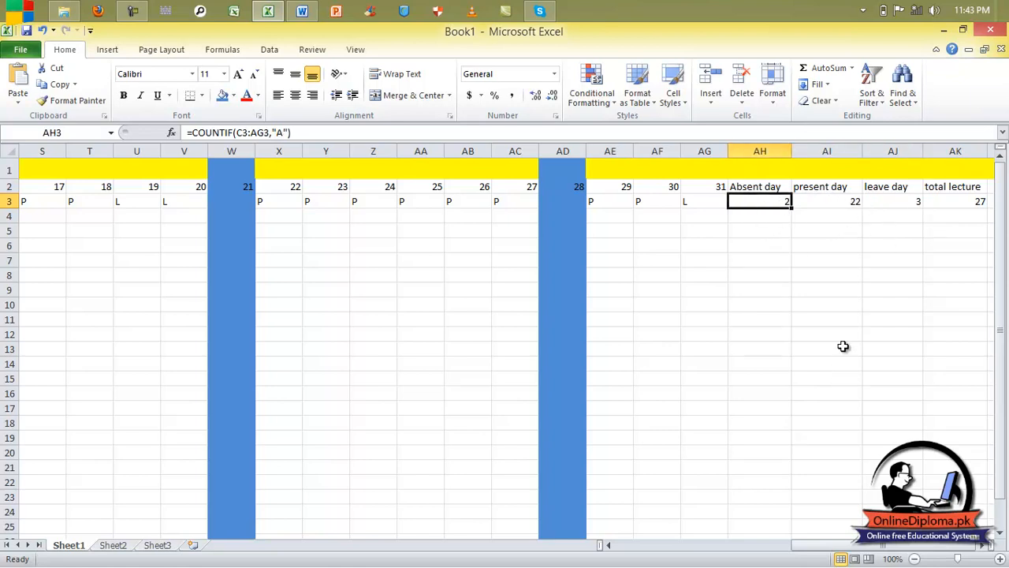
# Step: Mark roll number 2 as P for days 1 to 6 in C4 to H4, leaving day 7 blank
pyautogui.moveTo(834, 546); pyautogui.dragTo(604, 544)
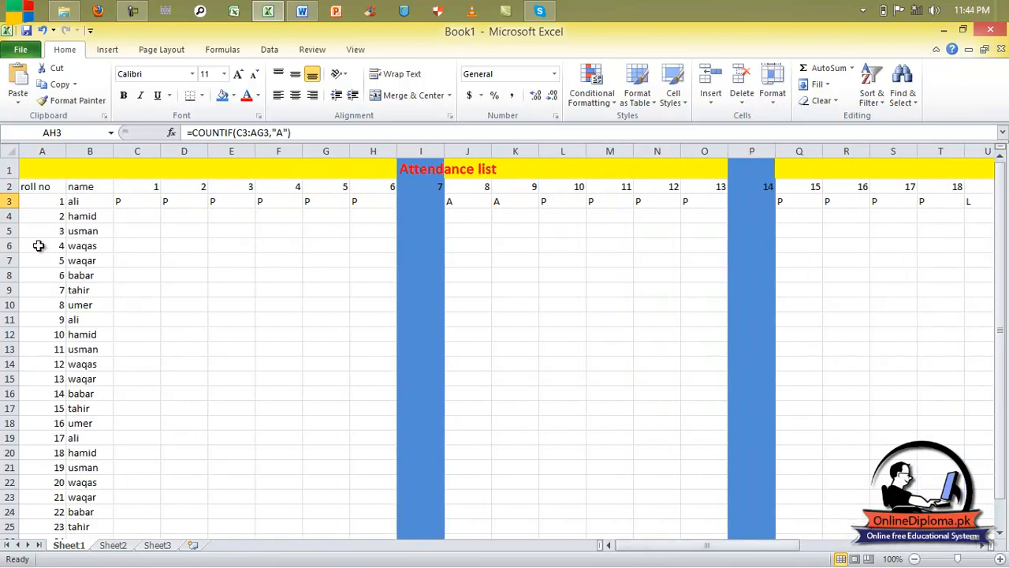
pyautogui.click(132, 215)
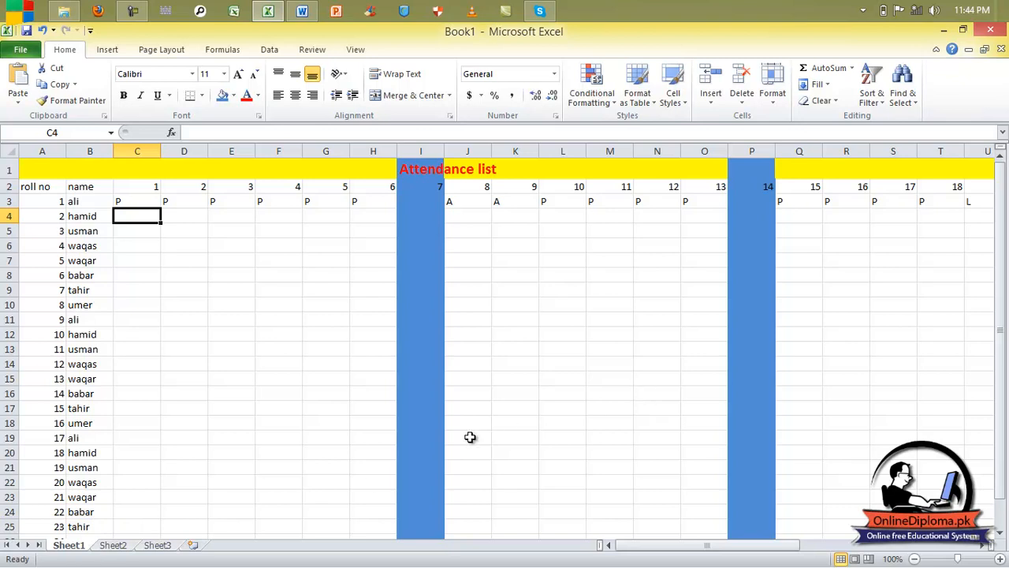
pyautogui.write('P')
pyautogui.press('Tab')
pyautogui.write('P')
pyautogui.press('Tab')
pyautogui.write('P\tP')
pyautogui.press('Tab')
pyautogui.write('P')
pyautogui.press('Tab')
pyautogui.write('P')
pyautogui.press('Tab')
pyautogui.press('Tab')
# Step: Mark roll number 2 as A for days 8 to 12 and P for day 13, leaving day 14 blank
pyautogui.write('A\tA\tA\tA\tA')
pyautogui.press('Tab')
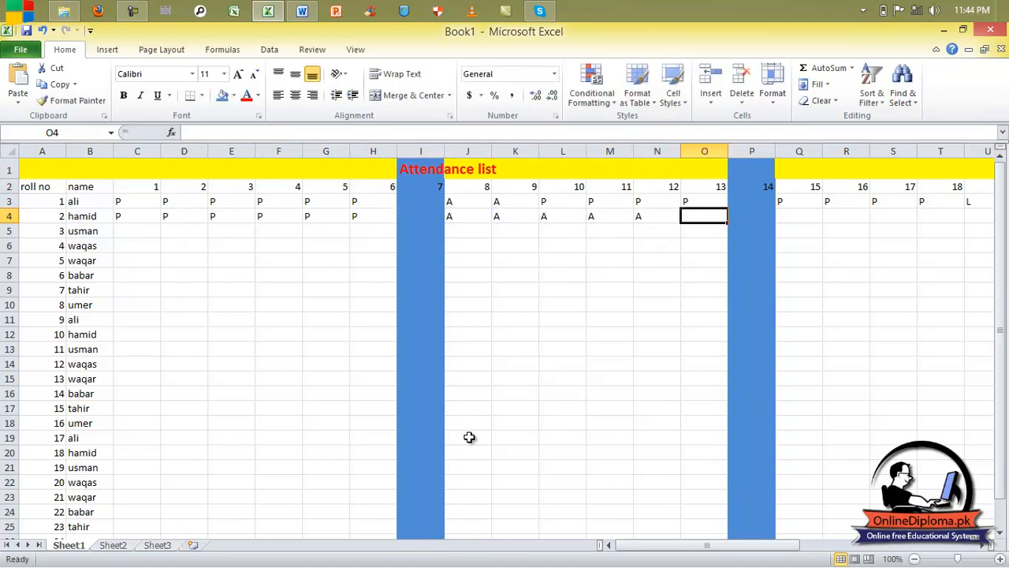
pyautogui.write('P')
pyautogui.press('Tab')
pyautogui.press('Tab')
# Step: Mark roll number 2 as P for days 15 to 20 in Q4 to V4, leaving day 21 blank
pyautogui.write('P')
pyautogui.press('Tab')
pyautogui.write('P')
pyautogui.press('Tab')
pyautogui.write('P')
pyautogui.press('Tab')
pyautogui.write('P')
pyautogui.press('Tab')
pyautogui.write('P')
pyautogui.press('Tab')
pyautogui.write('P')
pyautogui.press('Tab')
pyautogui.press('Tab')
# Step: Mark roll number 2 as L for days 22 to 24 in cells X4 to Z4
pyautogui.write('L')
pyautogui.press('Tab')
pyautogui.write('L')
pyautogui.press('Tab')
pyautogui.write('L')
pyautogui.press('Tab')
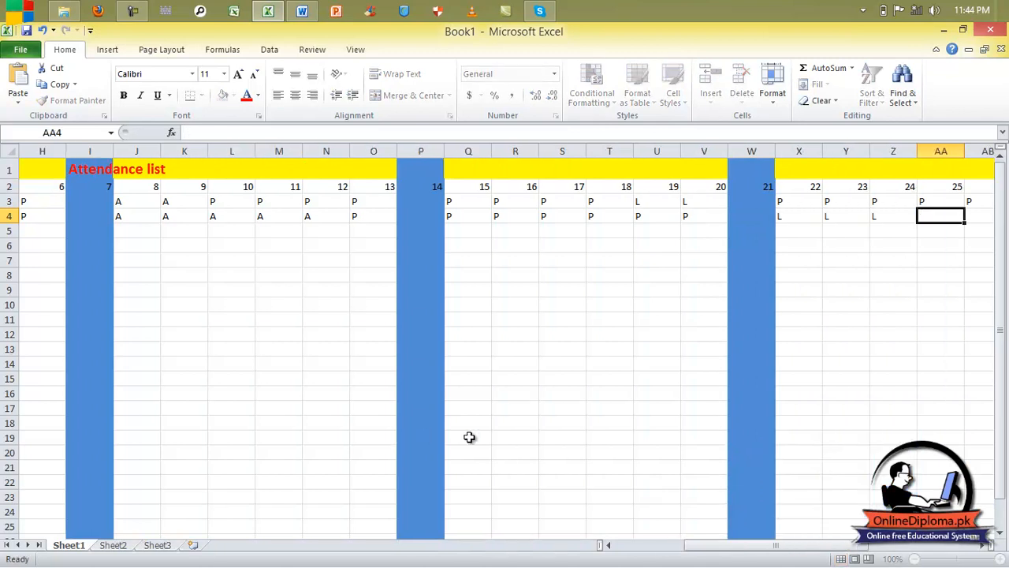
# Step: Mark roll number 2 as P for days 25 to 27 in AA4 to AC4, leaving day 28 blank
pyautogui.write('P')
pyautogui.press('Tab')
pyautogui.write('P')
pyautogui.press('Tab')
pyautogui.write('P')
pyautogui.press('Tab')
pyautogui.press('Tab')
# Step: Mark roll number 2 as P for days 29 to 31 in cells AE4 to AG4
pyautogui.press('Tab')
pyautogui.write('P')
pyautogui.press('Tab')
pyautogui.write('P')
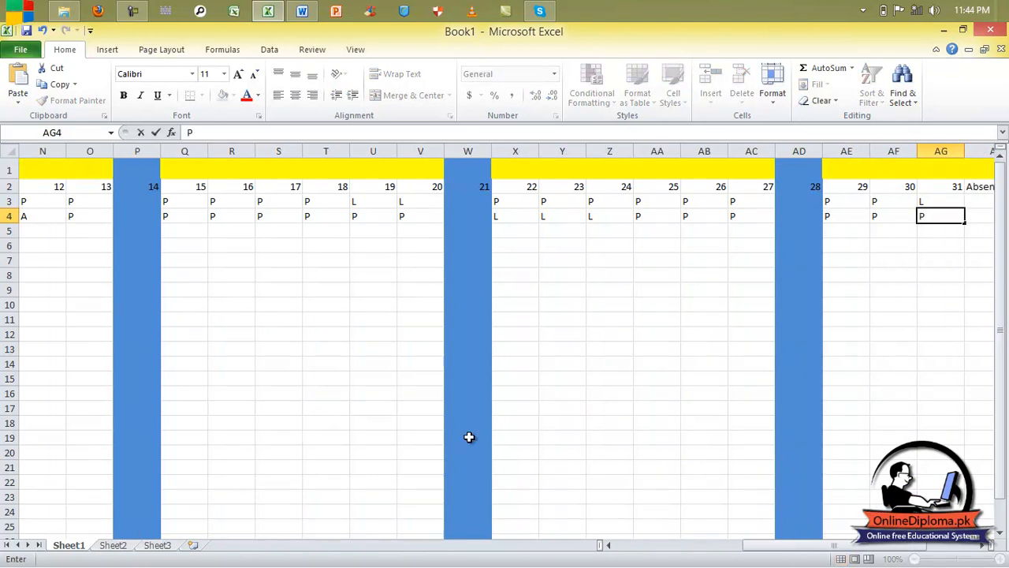
pyautogui.press('Tab')
# Step: Copy the Absent day and present day formulas from AH3 and AI3 down to roll number 2 in row 4
pyautogui.click(954, 199)
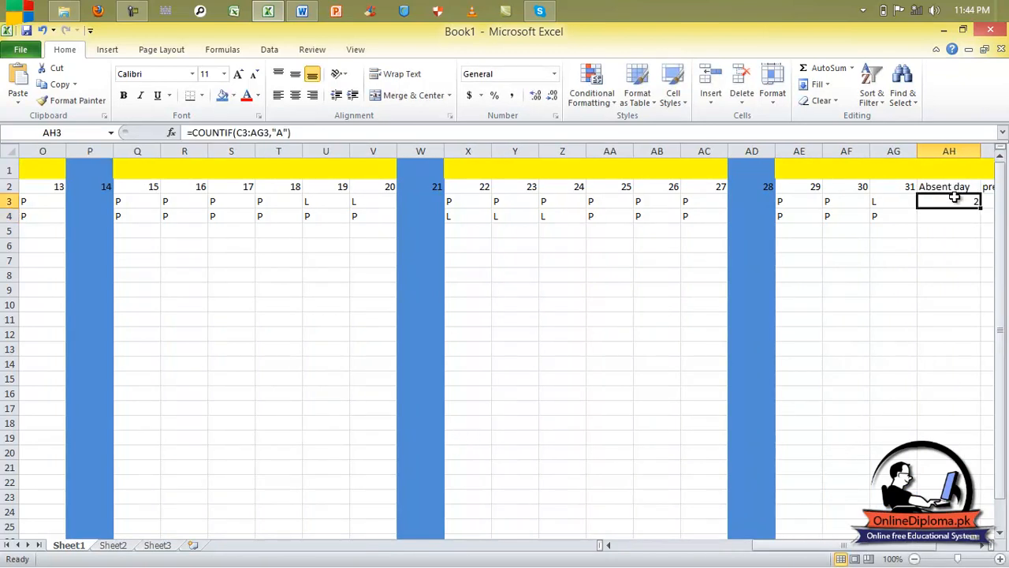
pyautogui.moveTo(981, 208); pyautogui.dragTo(978, 223)
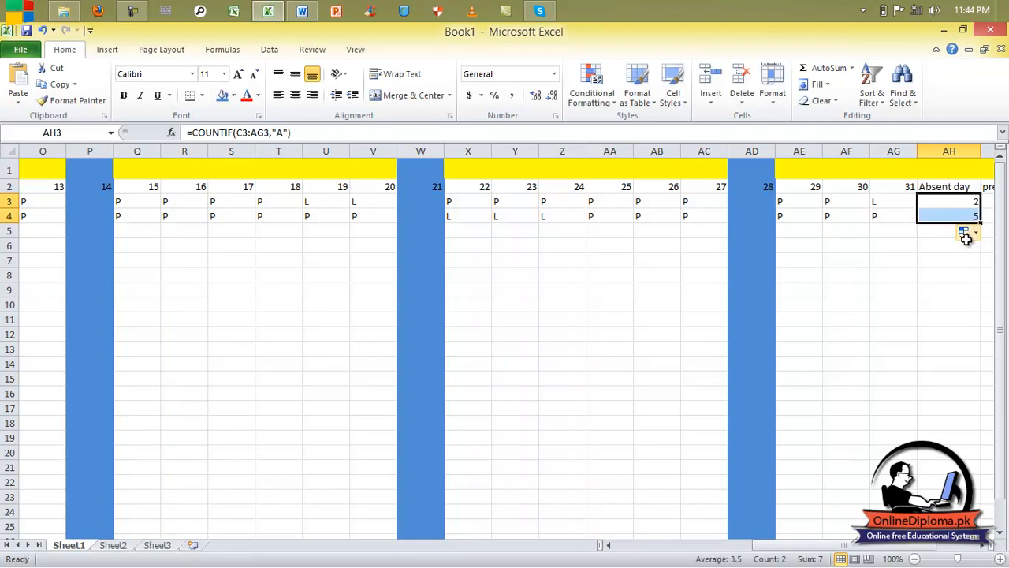
pyautogui.click(986, 546)
pyautogui.click(986, 546)
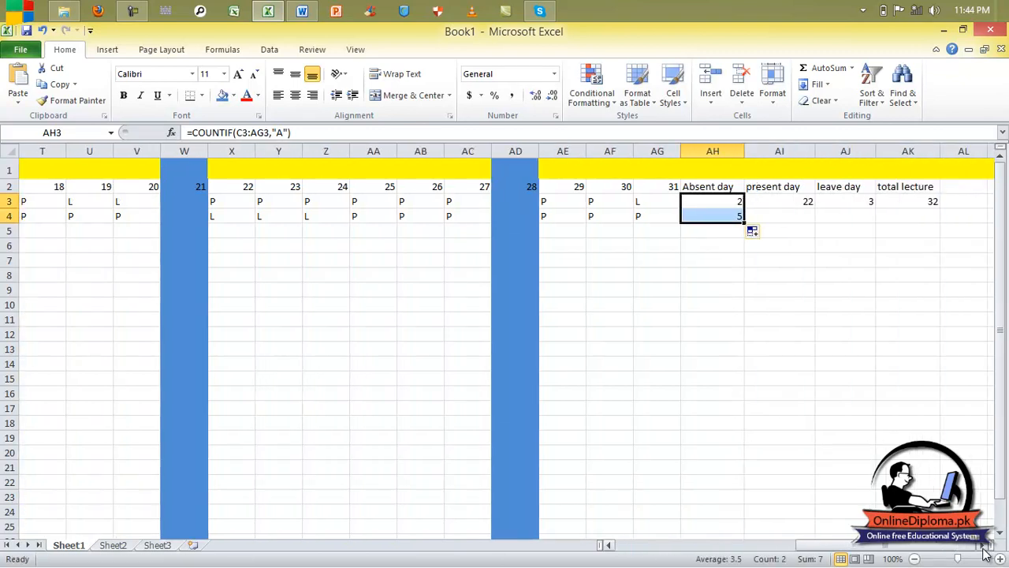
pyautogui.click(779, 201)
pyautogui.moveTo(817, 208); pyautogui.dragTo(820, 223)
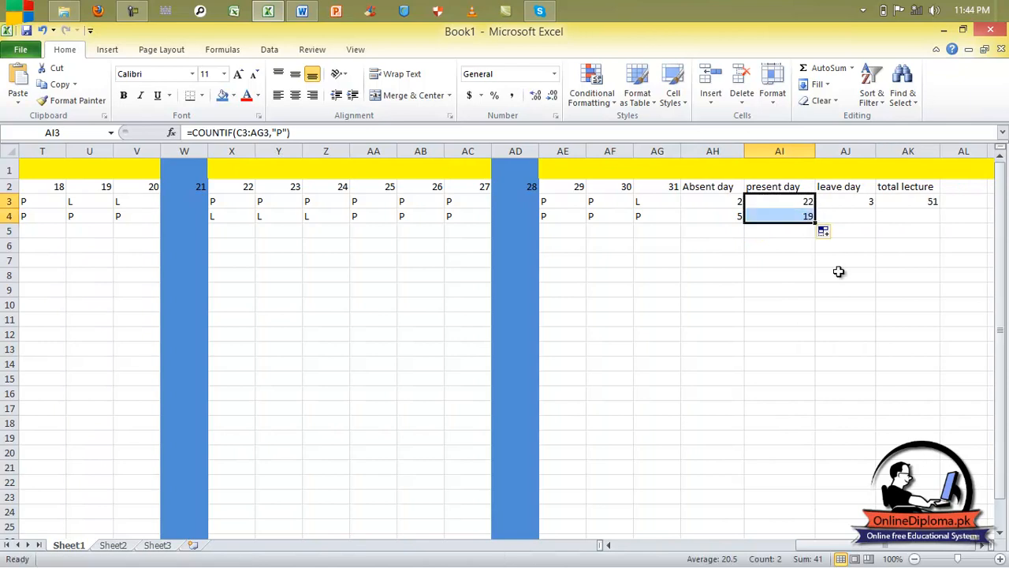
# Step: Copy the leave day formula from AJ3 down to AJ4, clearing the surplus copy in AJ5
pyautogui.click(857, 201)
pyautogui.moveTo(875, 208); pyautogui.dragTo(844, 222)
pyautogui.click(870, 224)
pyautogui.click(870, 230)
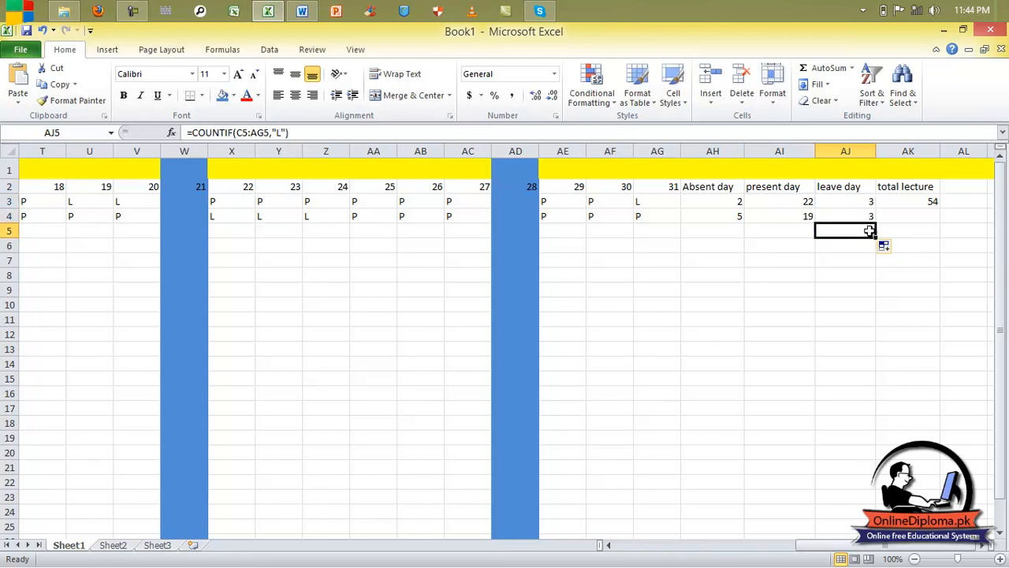
# Step: Copy the total lecture formula from AK3 down to AK4 and check the formulas in both cells
pyautogui.click(904, 212)
pyautogui.click(917, 201)
pyautogui.moveTo(942, 210)
pyautogui.mouseDown()
pyautogui.moveTo(948, 224)
pyautogui.moveTo(907, 204)
pyautogui.moveTo(944, 205)
pyautogui.mouseUp()
pyautogui.click(949, 204)
pyautogui.click(931, 204)
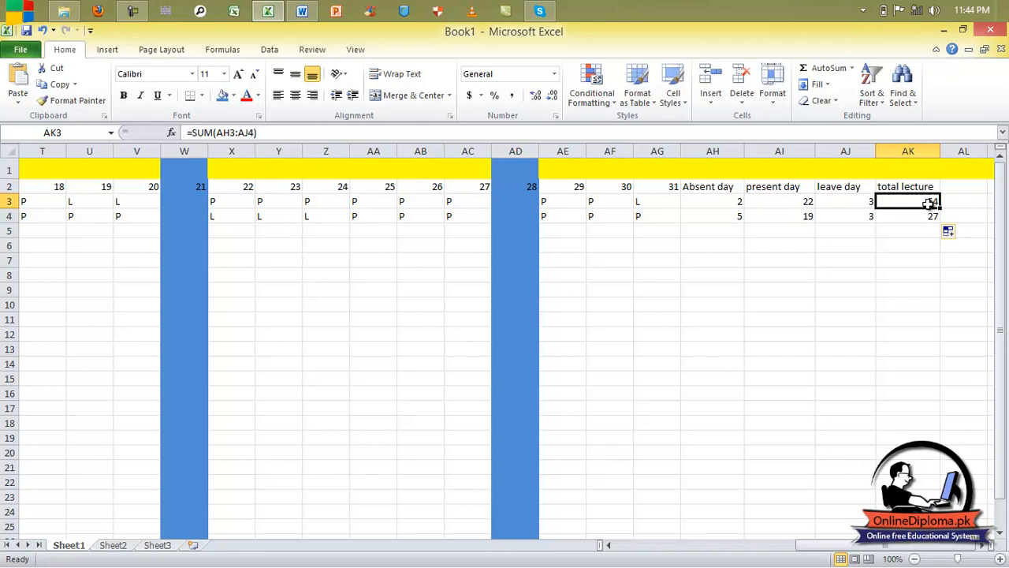
pyautogui.click(929, 262)
pyautogui.click(903, 218)
pyautogui.click(909, 201)
# Step: Clear the total lecture formulas from cells AK4 and AK3
pyautogui.click(929, 216)
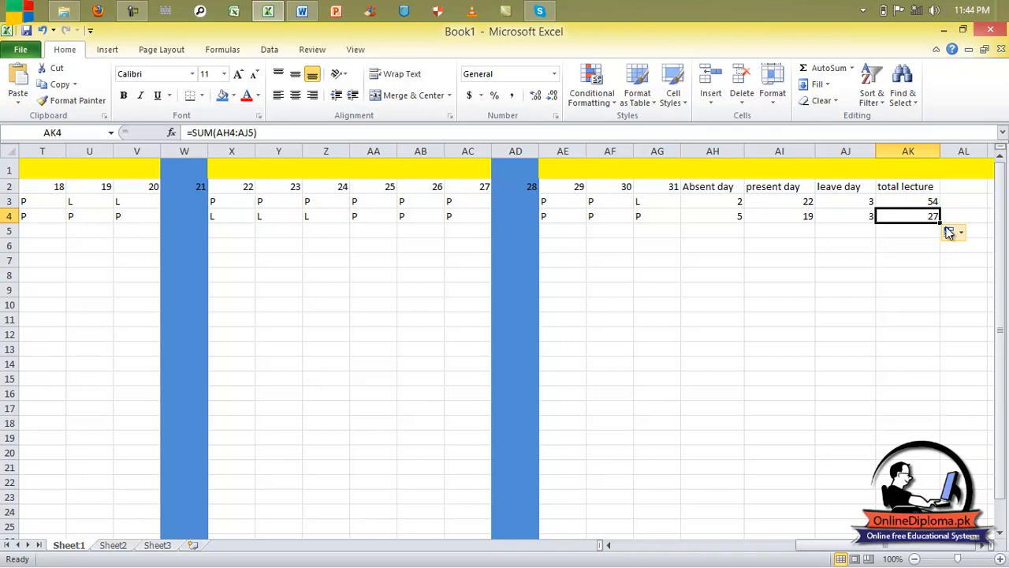
pyautogui.press('Delete')
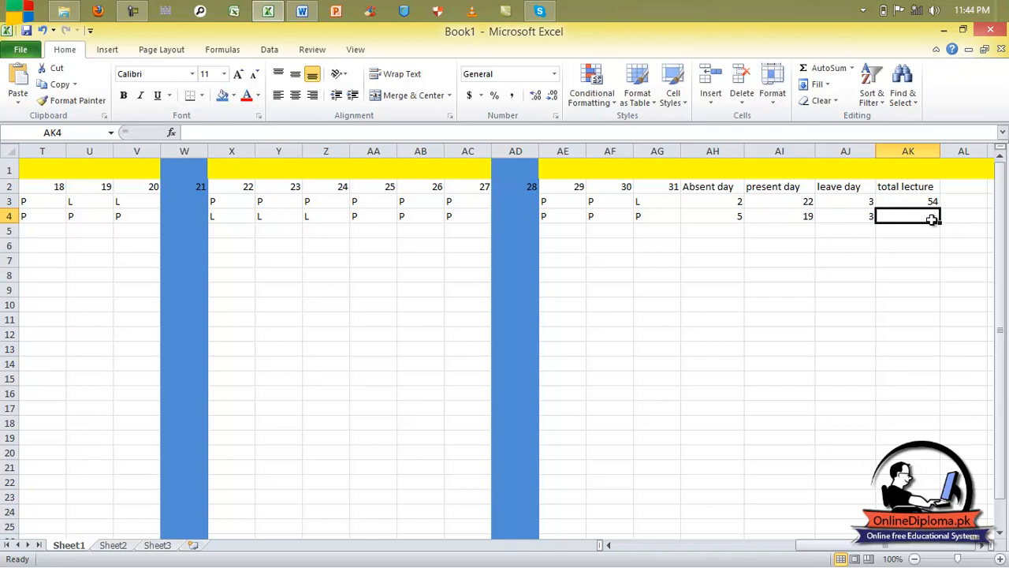
pyautogui.click(910, 202)
pyautogui.press('Delete')
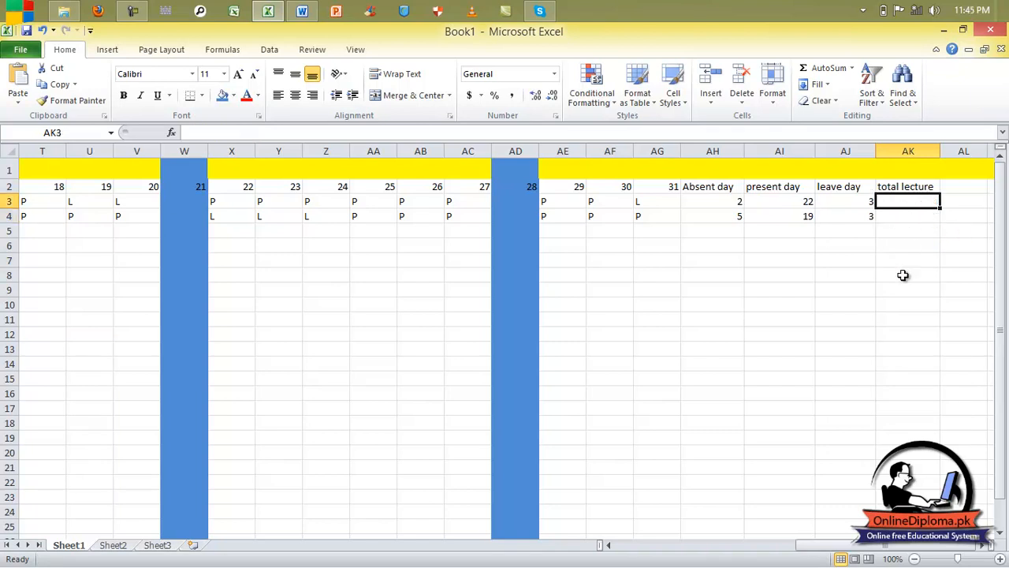
# Step: Total roll number 1's absent, present and leave days in AK3 with the formula =SUM(AH3:AJ3)
pyautogui.write('=')
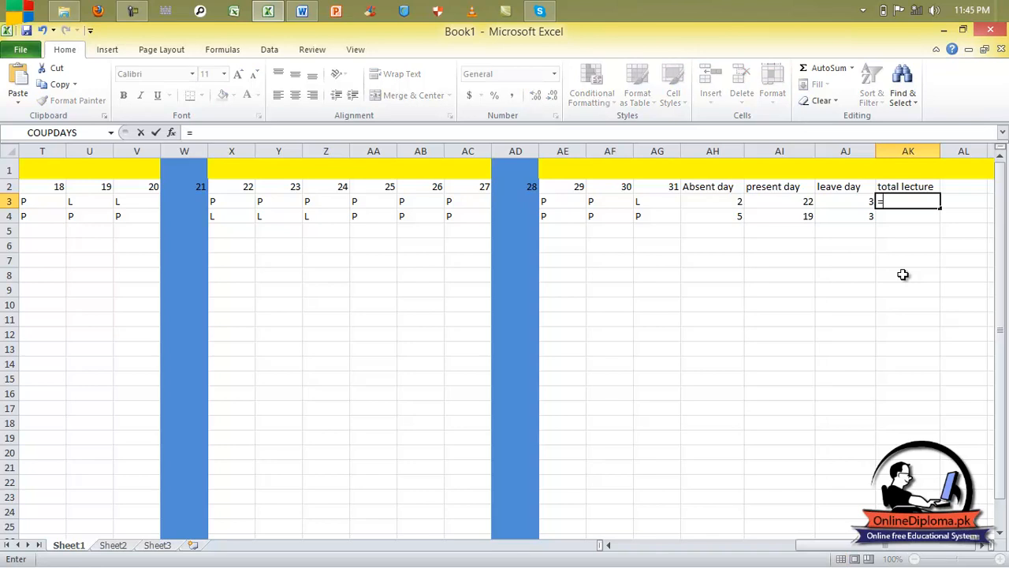
pyautogui.write('SUM')
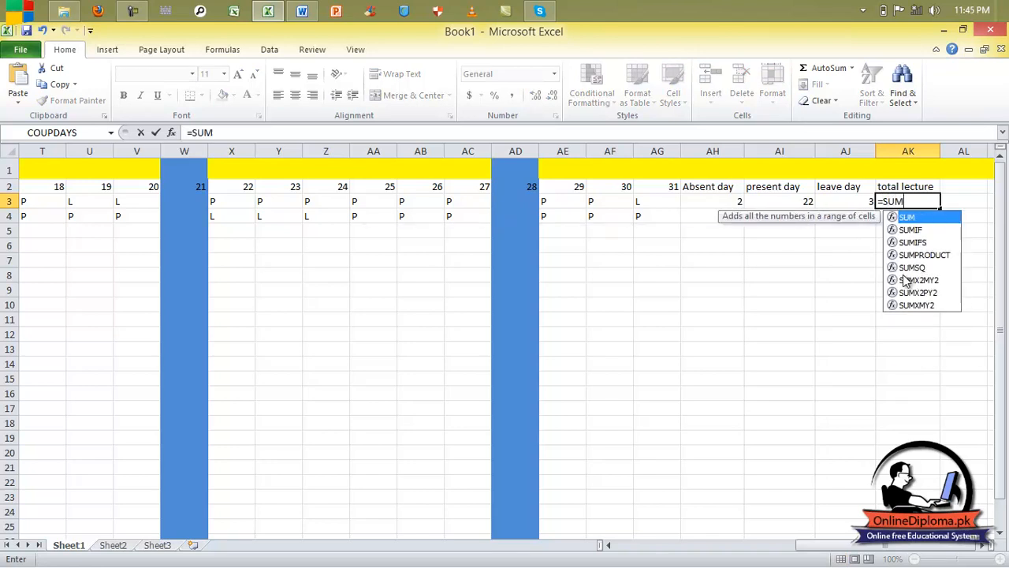
pyautogui.write('(')
pyautogui.moveTo(732, 203); pyautogui.dragTo(823, 201)
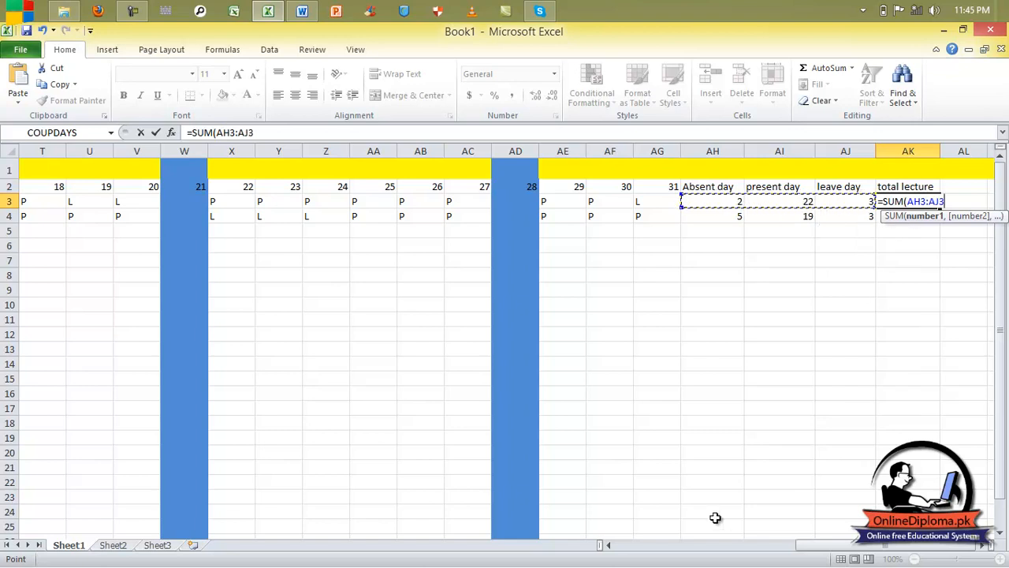
pyautogui.write(')')
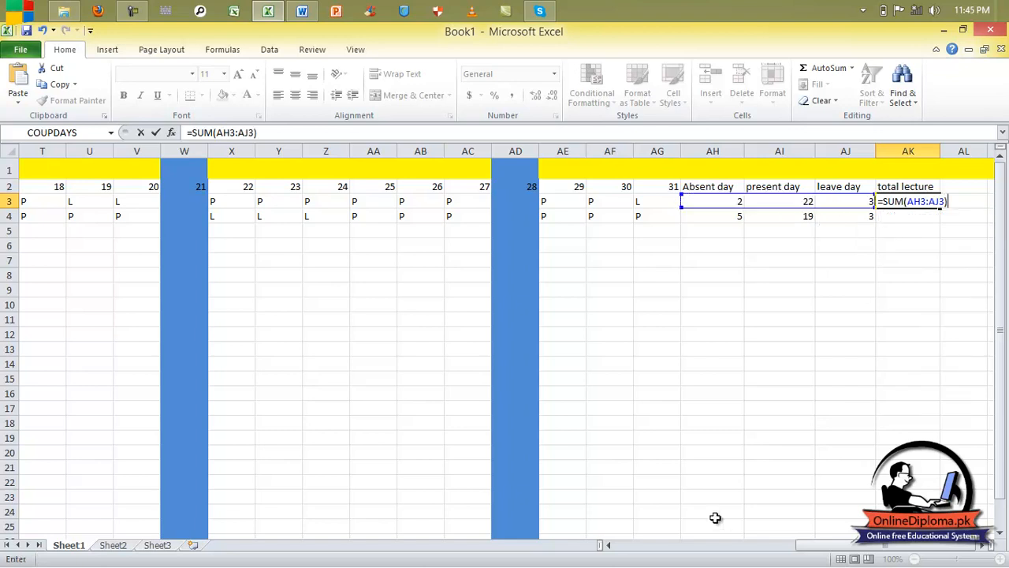
pyautogui.press('Return')
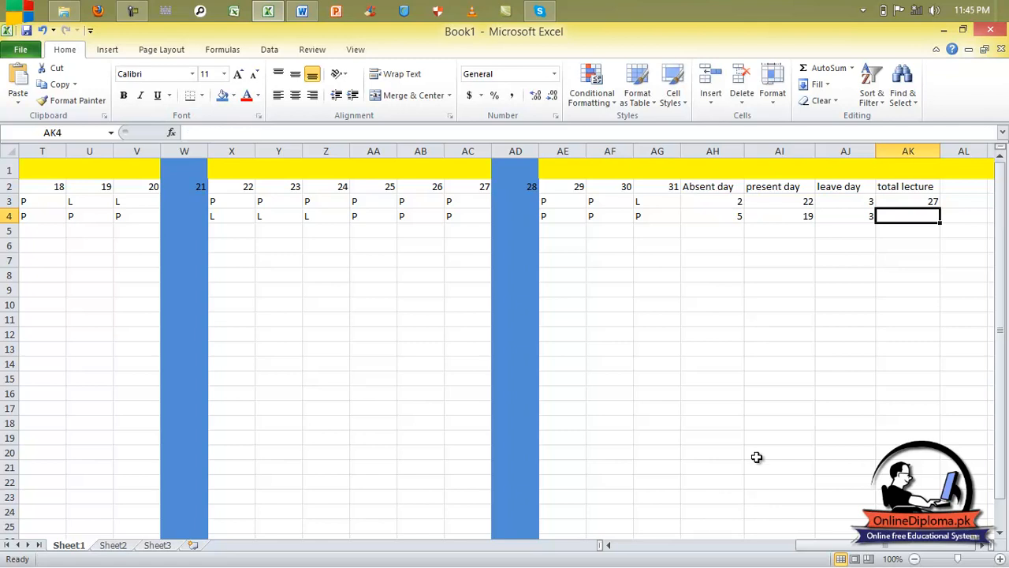
# Step: Fill the total lecture formula from AK3 down the column, keeping AK4 and clearing the surplus copies from AK5 downward
pyautogui.click(909, 200)
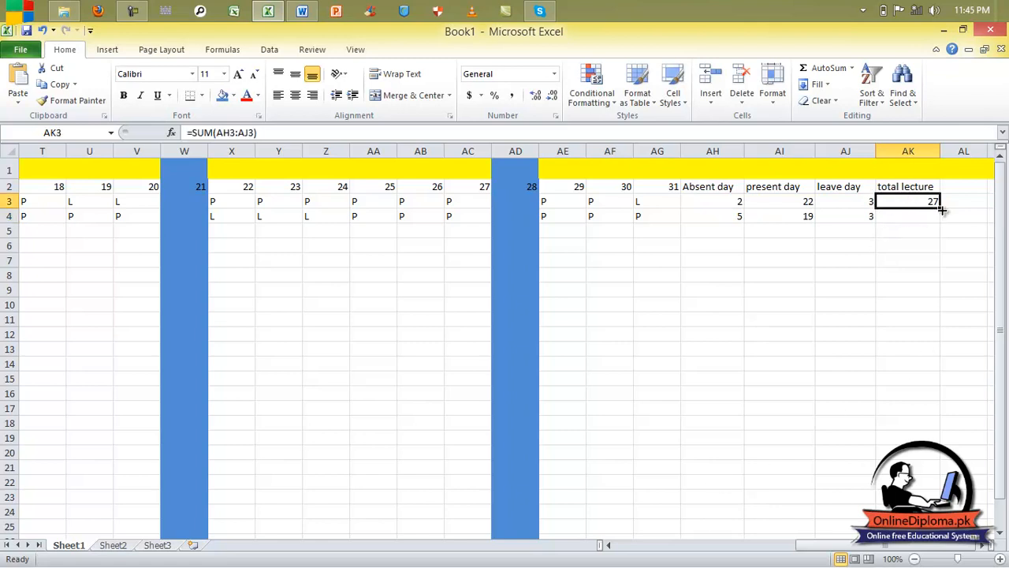
pyautogui.doubleClick(938, 209)
pyautogui.click(935, 230)
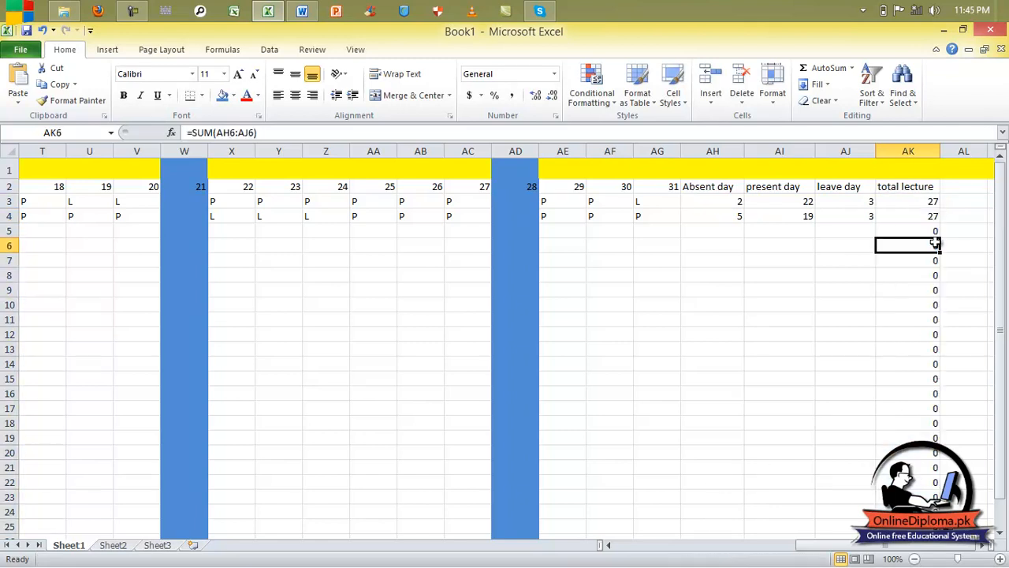
pyautogui.moveTo(935, 231); pyautogui.dragTo(970, 563)
pyautogui.press('Delete')
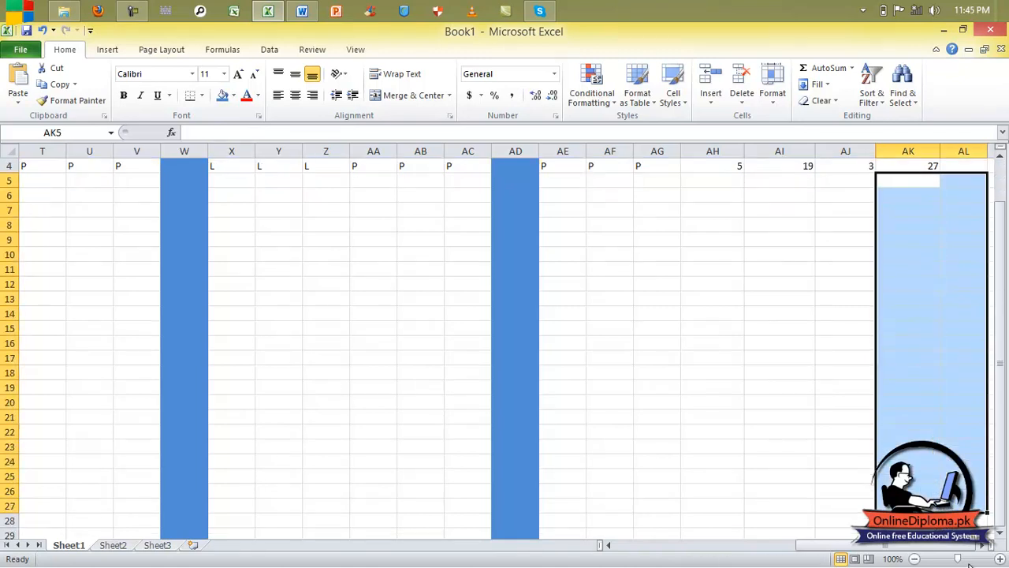
pyautogui.scroll(1, 958, 560)
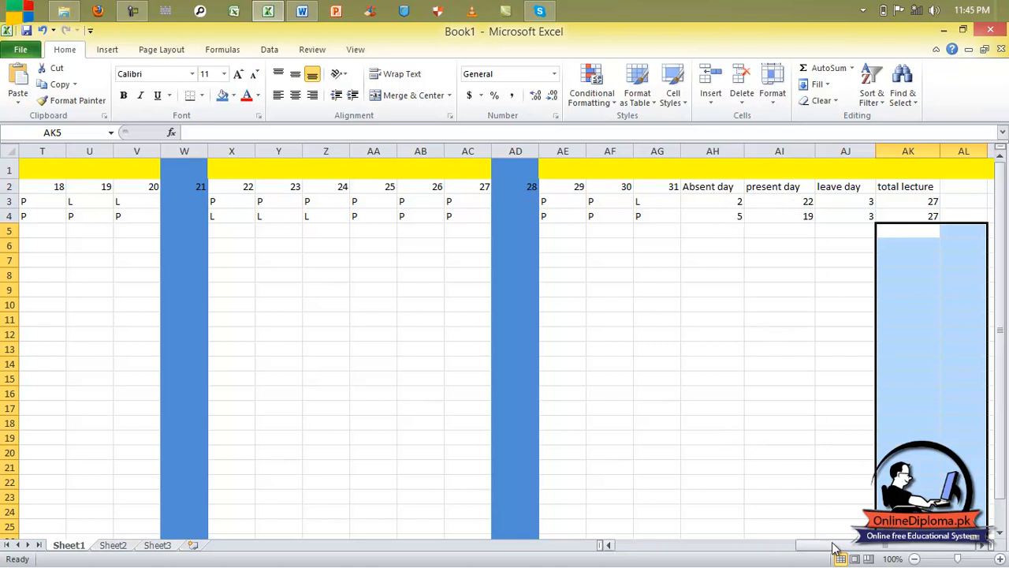
pyautogui.moveTo(837, 546); pyautogui.dragTo(582, 562)
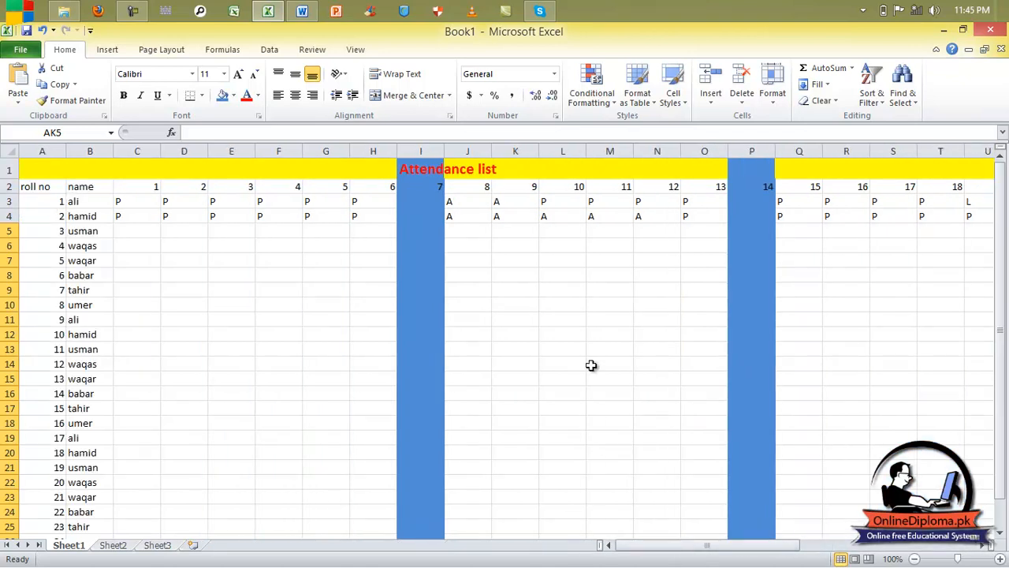